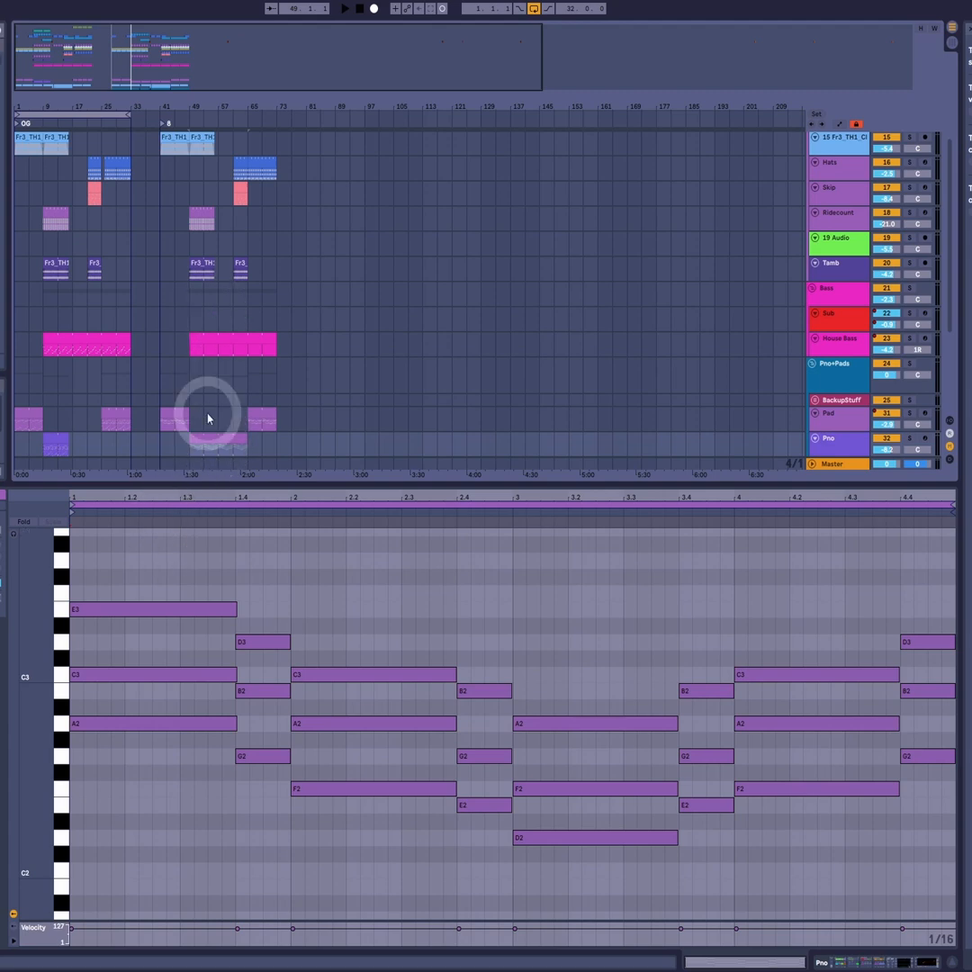
- Delete all existing chord notes from the Pno clip that starts at bar 49
{"action": "left_click_drag", "start_coordinate": [208, 419], "coordinate": [207, 433]}
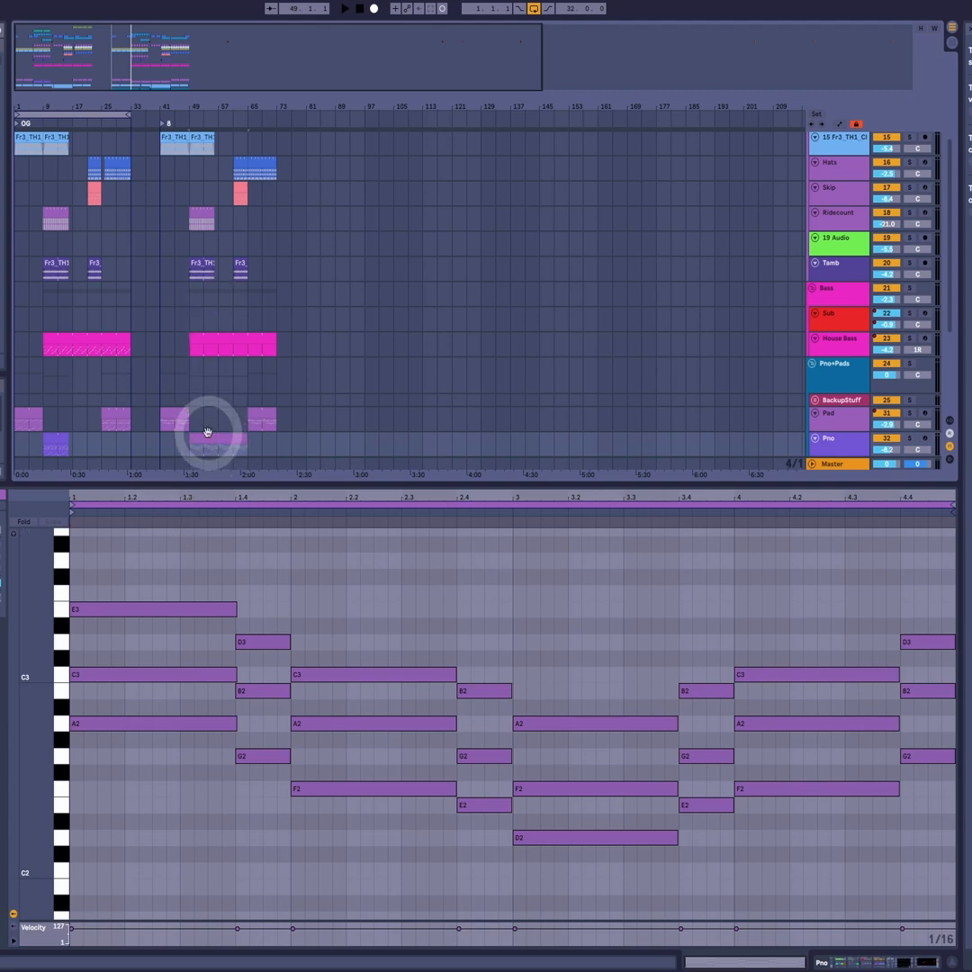
{"action": "left_click", "coordinate": [153, 578]}
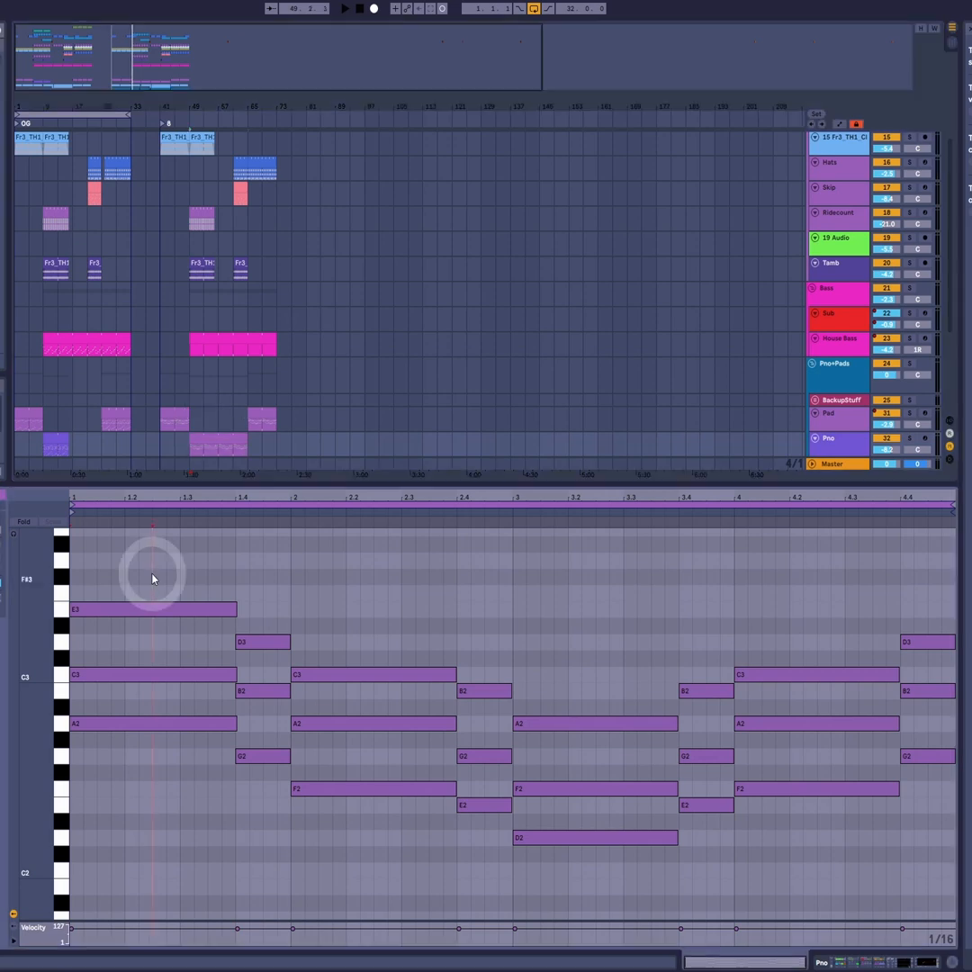
{"action": "left_click", "coordinate": [80, 569]}
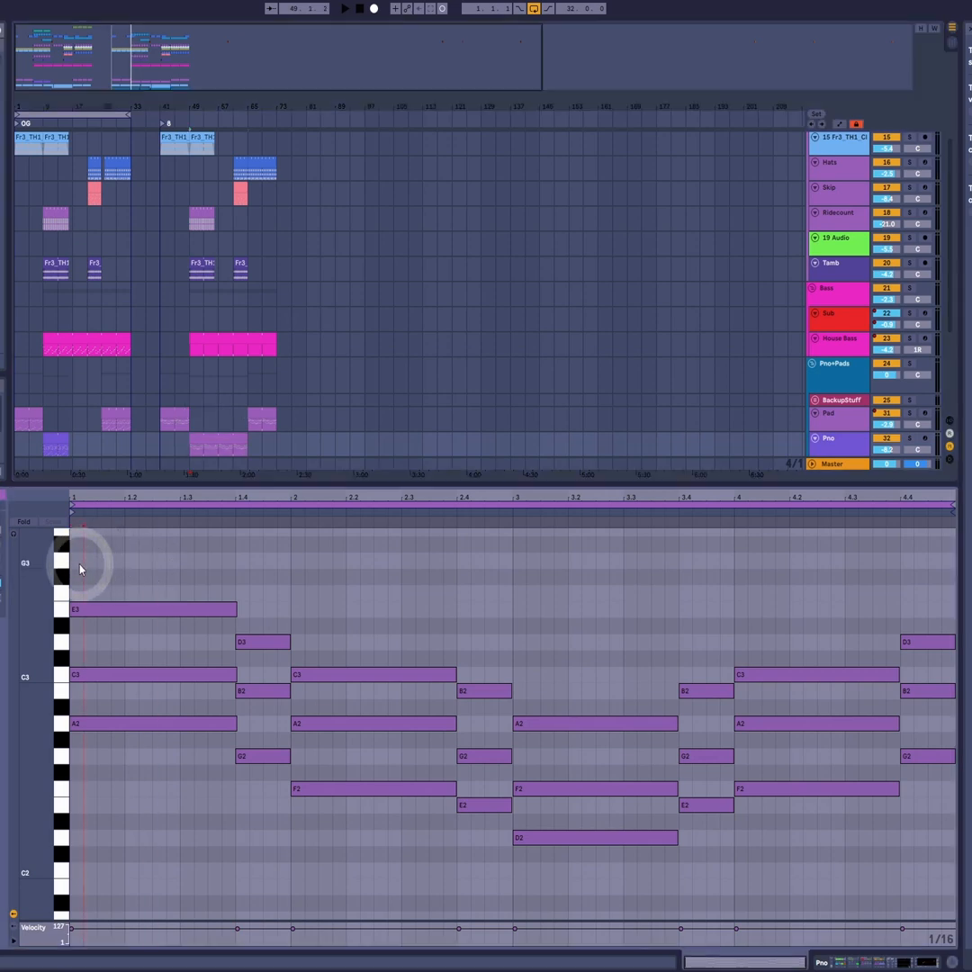
{"action": "key", "text": "ctrl+a"}
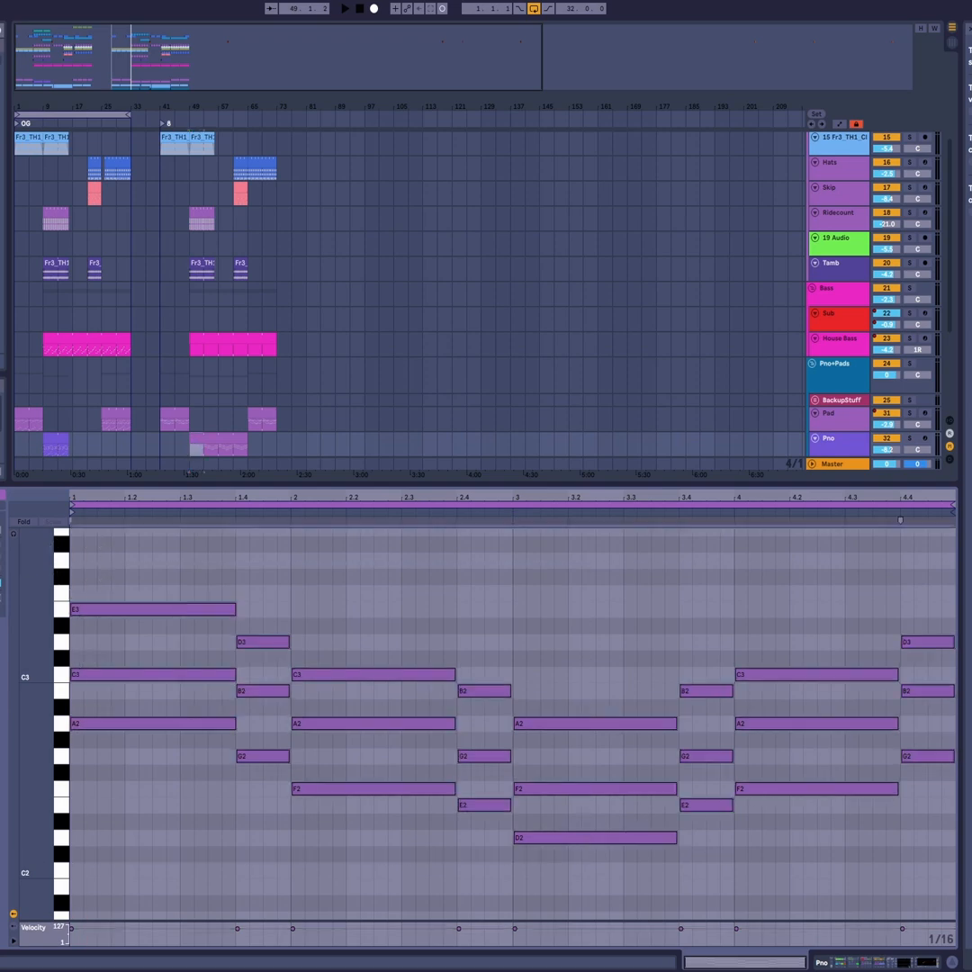
{"action": "key", "text": "Delete"}
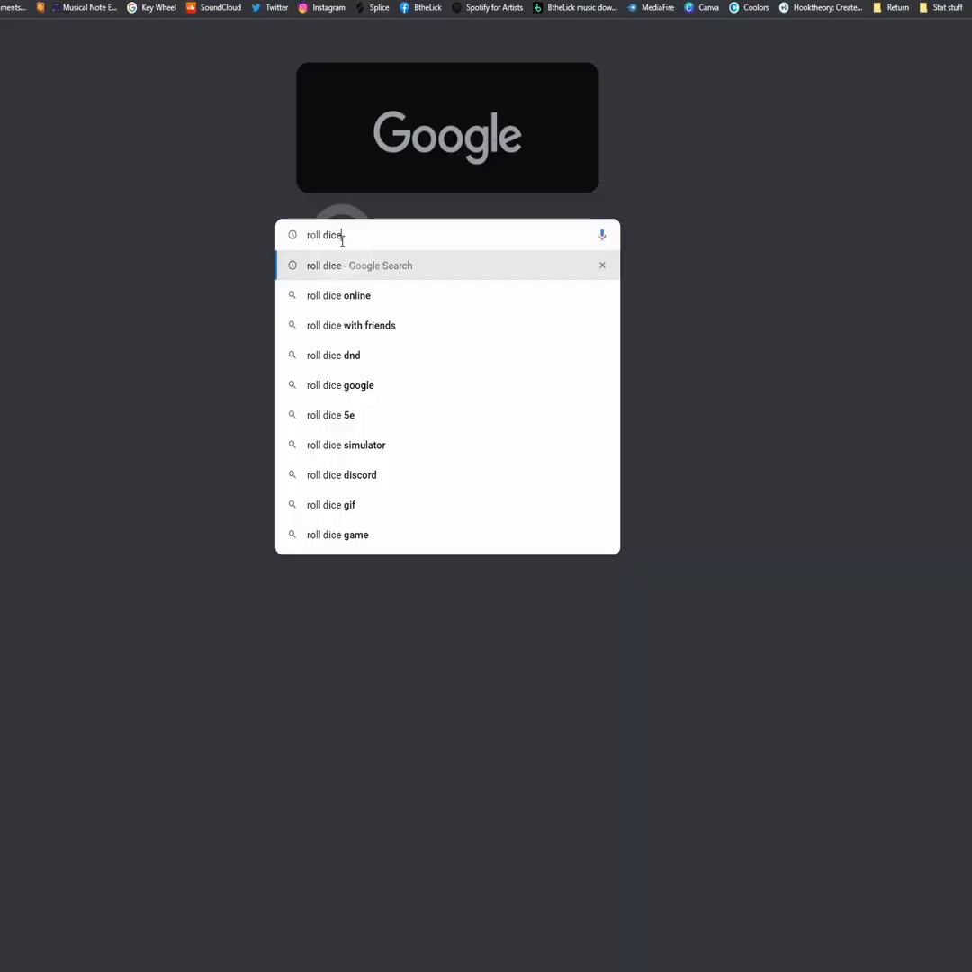
- Switch to the browser, search Google for "roll dice" and roll the six-sided die seven times
{"action": "key", "text": "Return"}
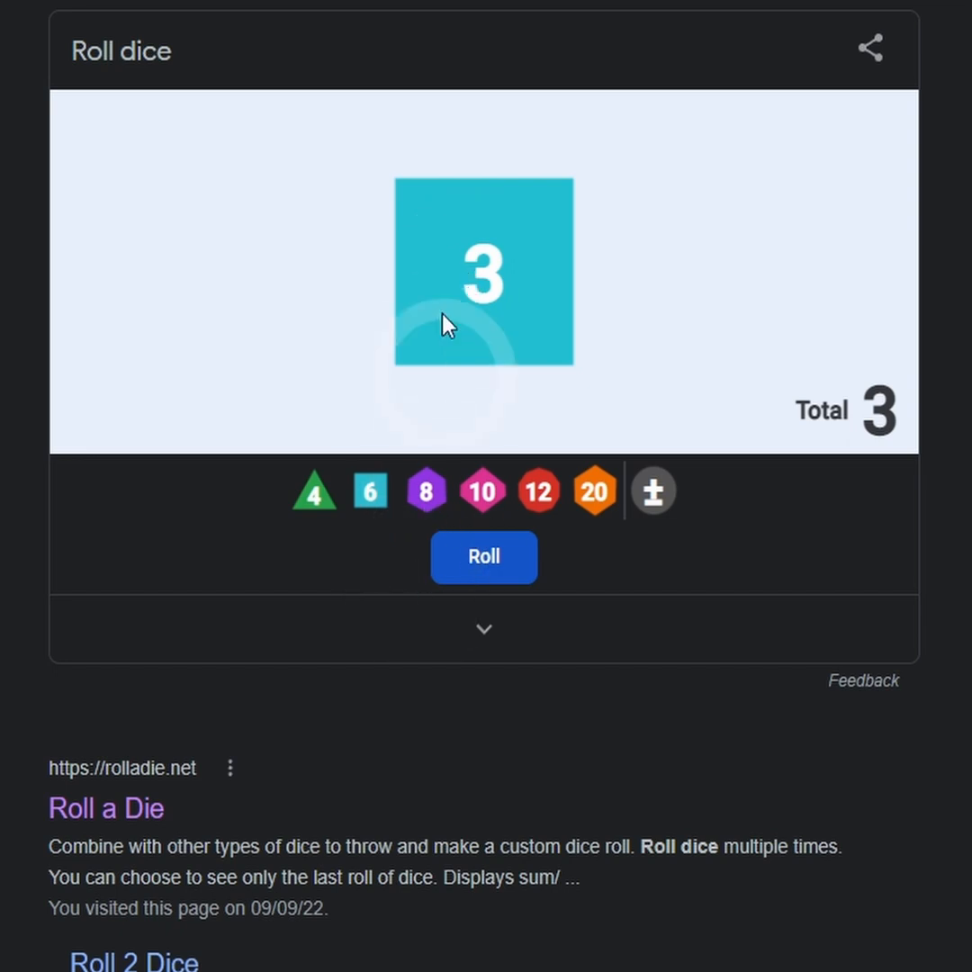
{"action": "left_click", "coordinate": [506, 572]}
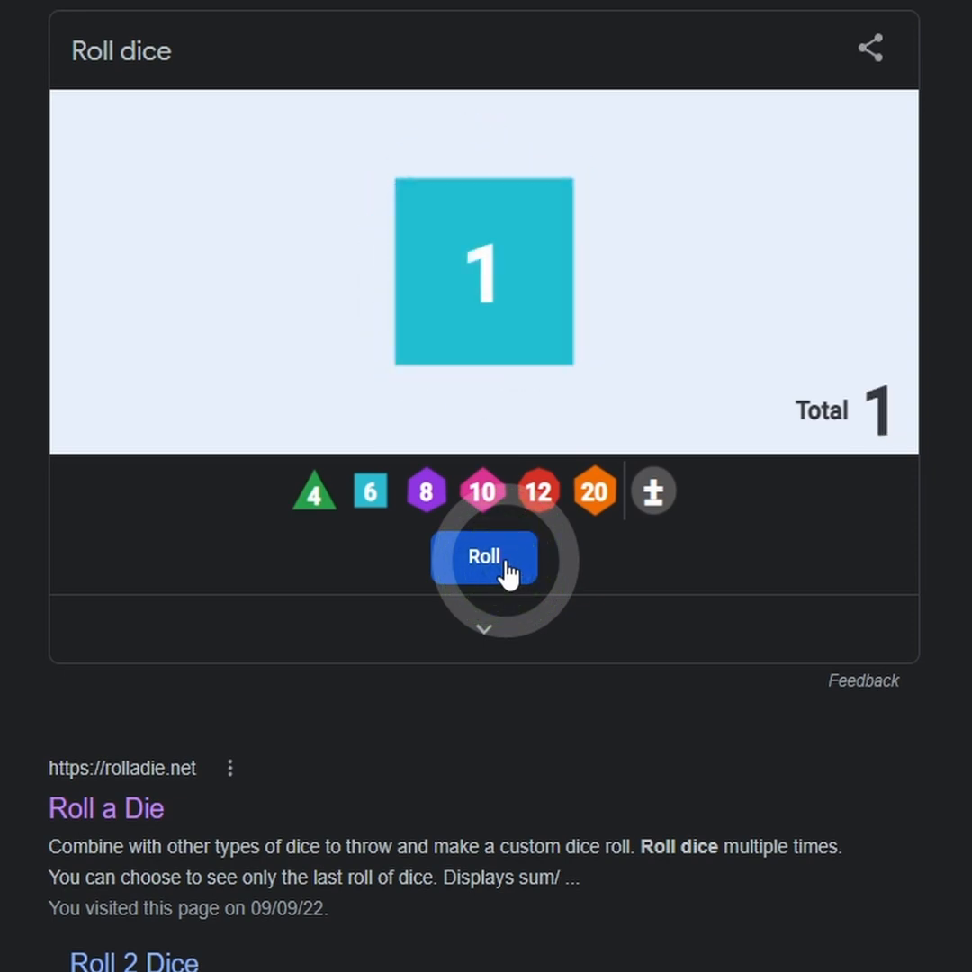
{"action": "left_click", "coordinate": [506, 572]}
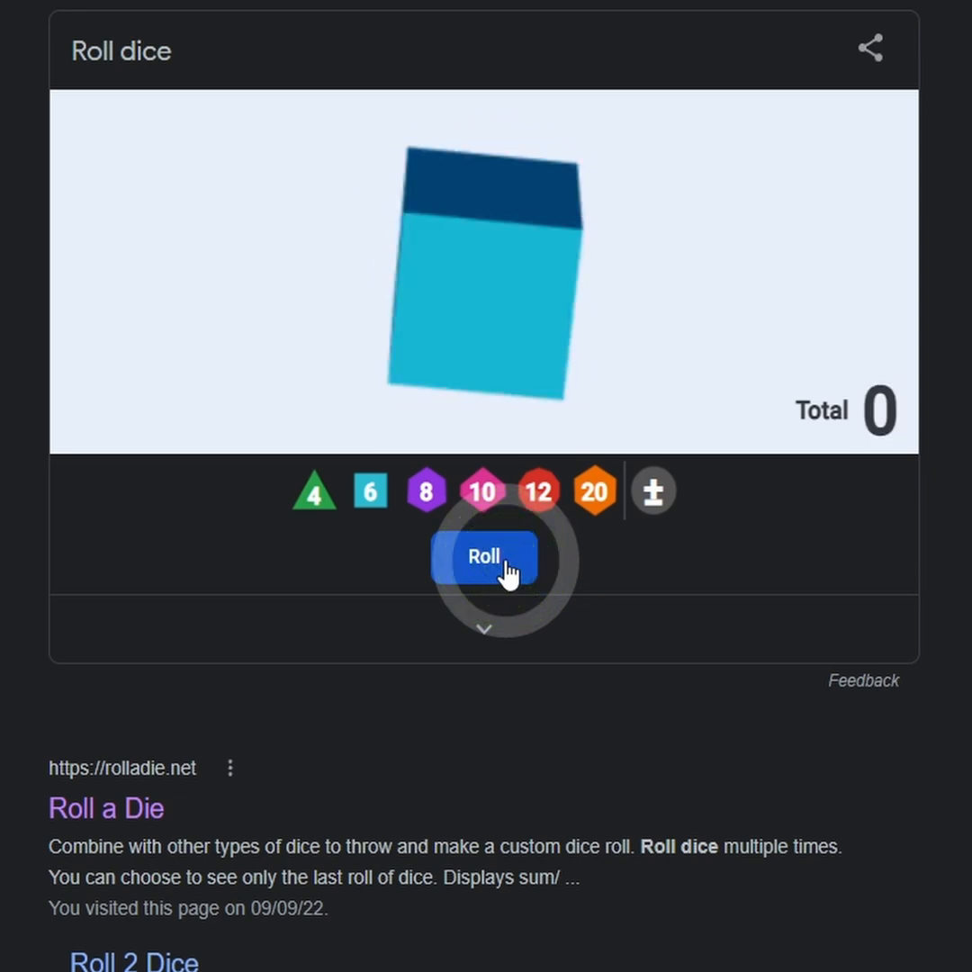
{"action": "left_click", "coordinate": [506, 573]}
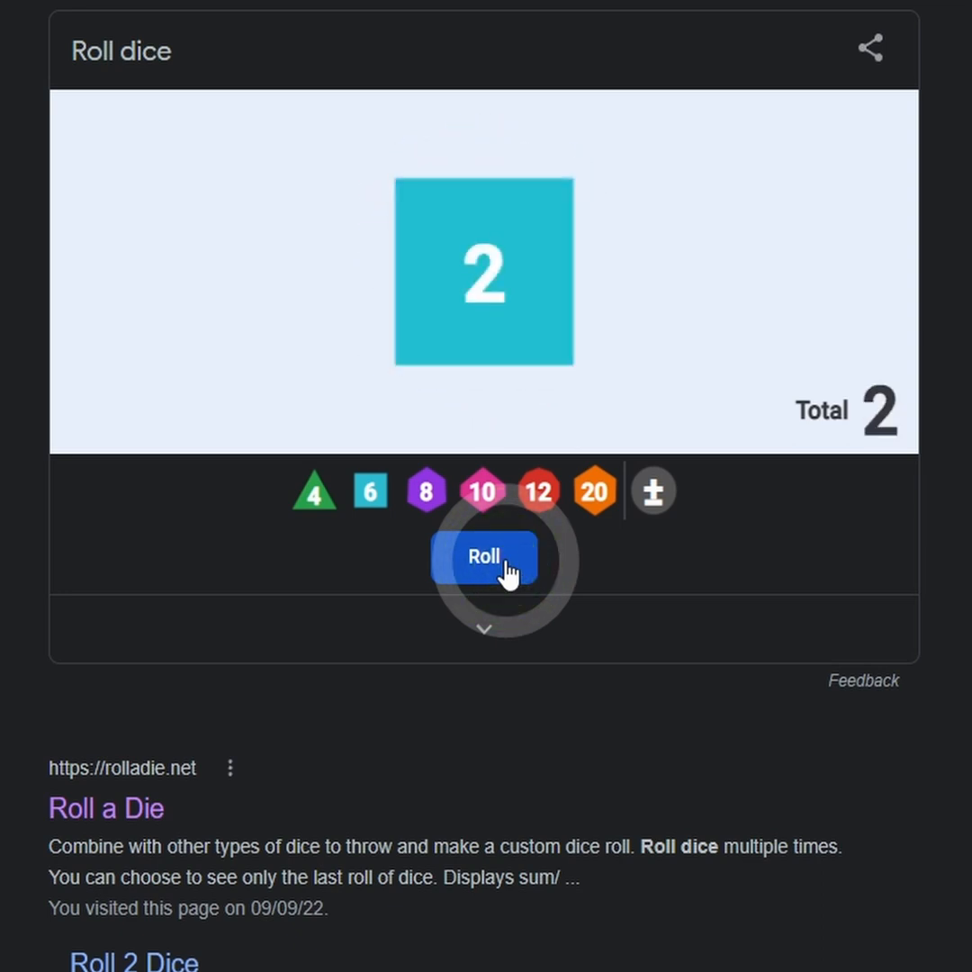
{"action": "left_click", "coordinate": [506, 573]}
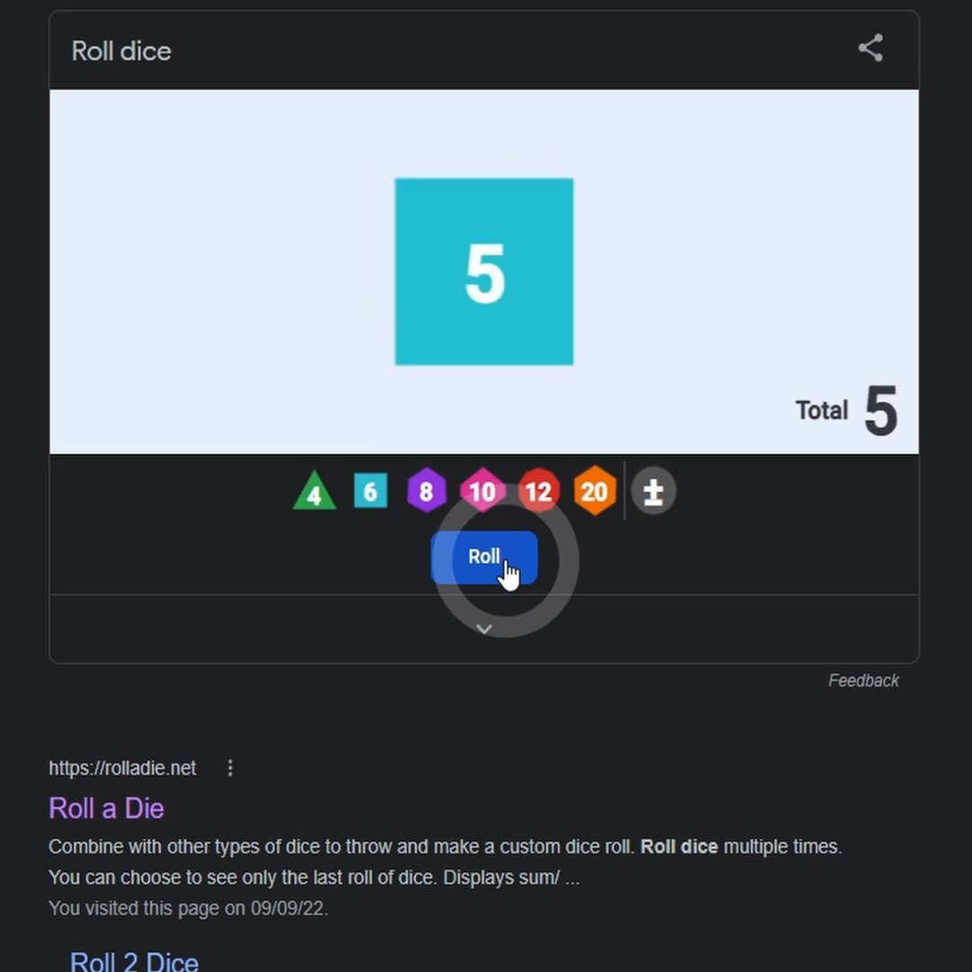
{"action": "left_click", "coordinate": [506, 572]}
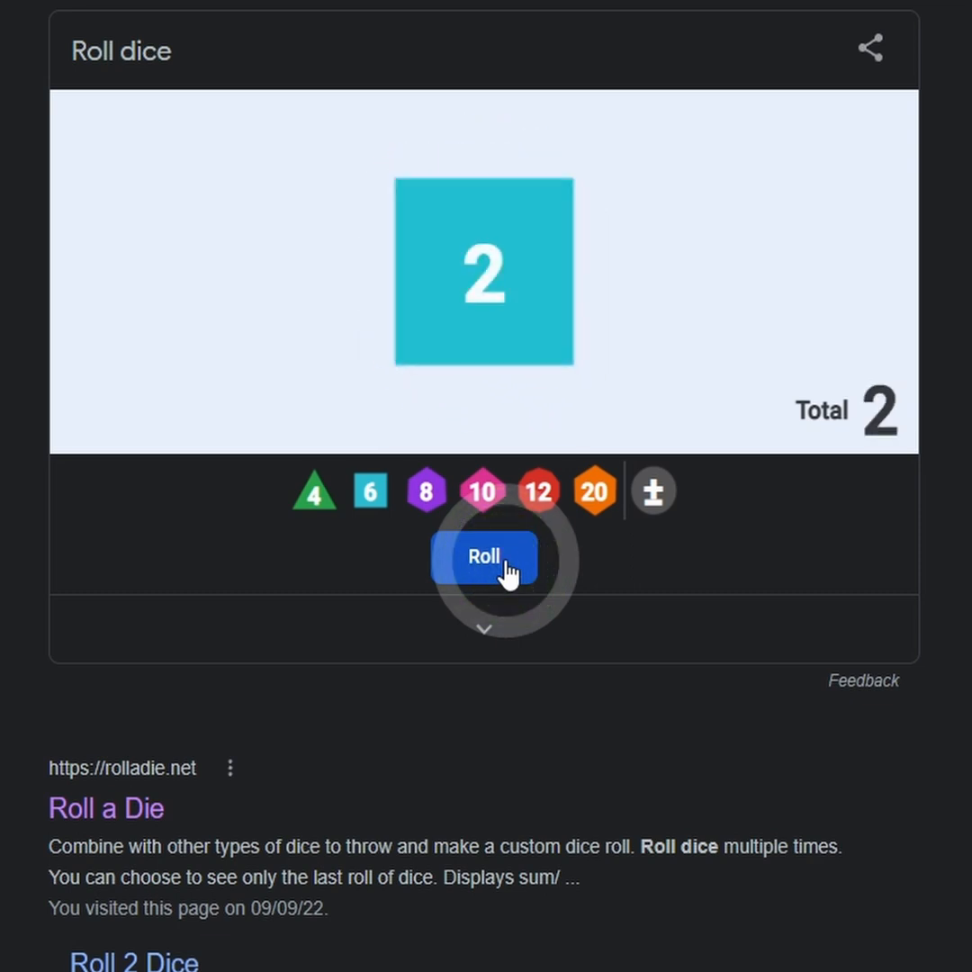
{"action": "left_click", "coordinate": [506, 572]}
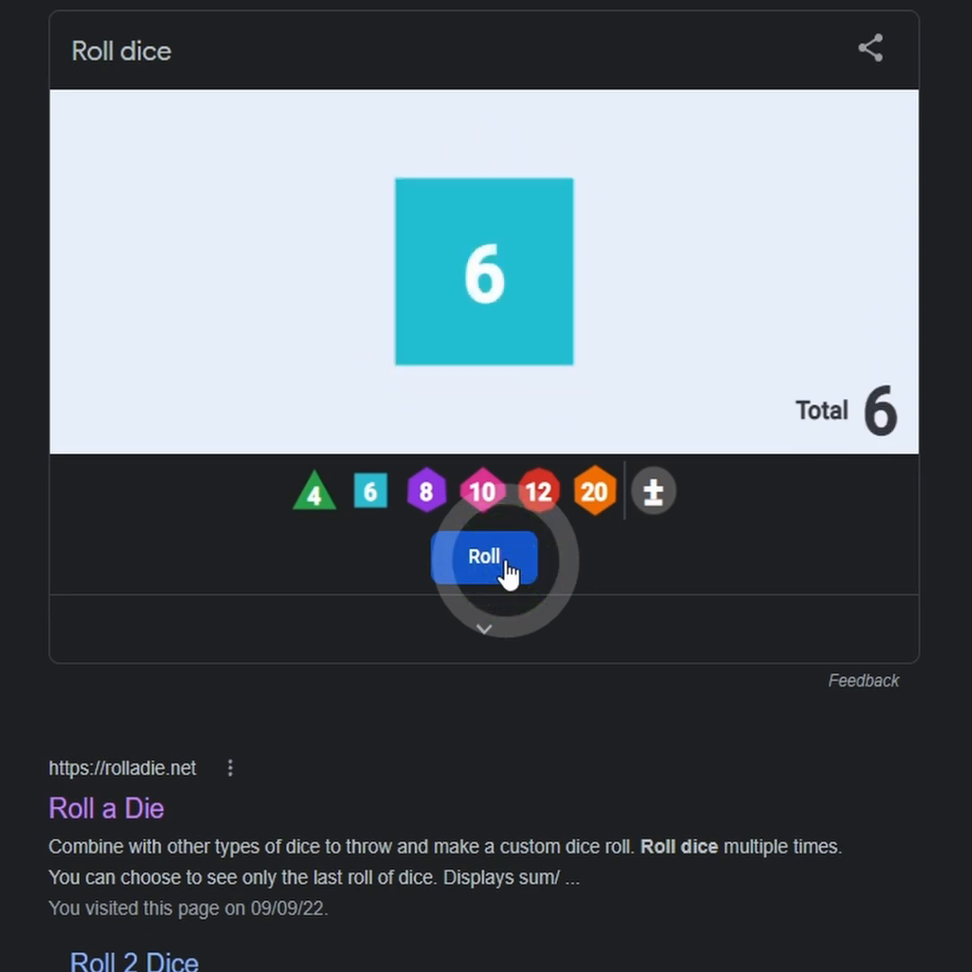
{"action": "left_click", "coordinate": [506, 573]}
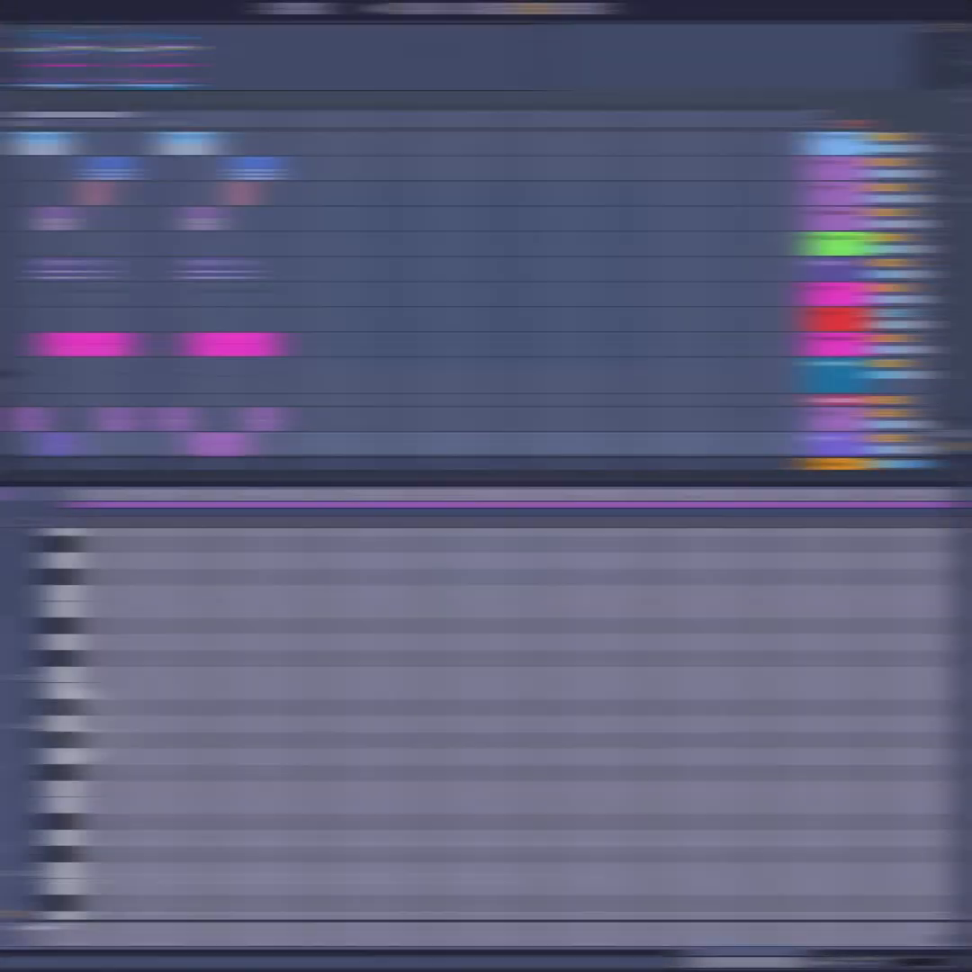
- Place half-bar root notes in the Pno clip at the start of each bar: A2, D2, F2 and A2
{"action": "double_click", "coordinate": [84, 725]}
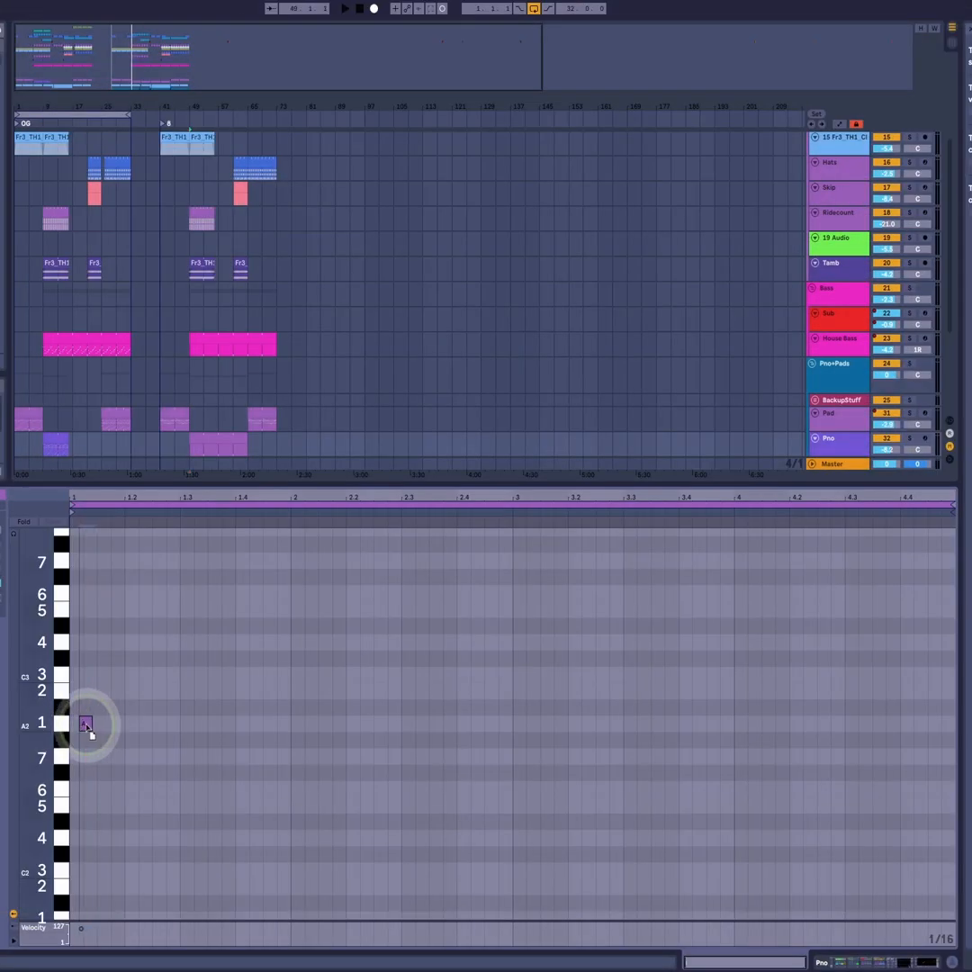
{"action": "left_click_drag", "start_coordinate": [90, 726], "coordinate": [179, 729]}
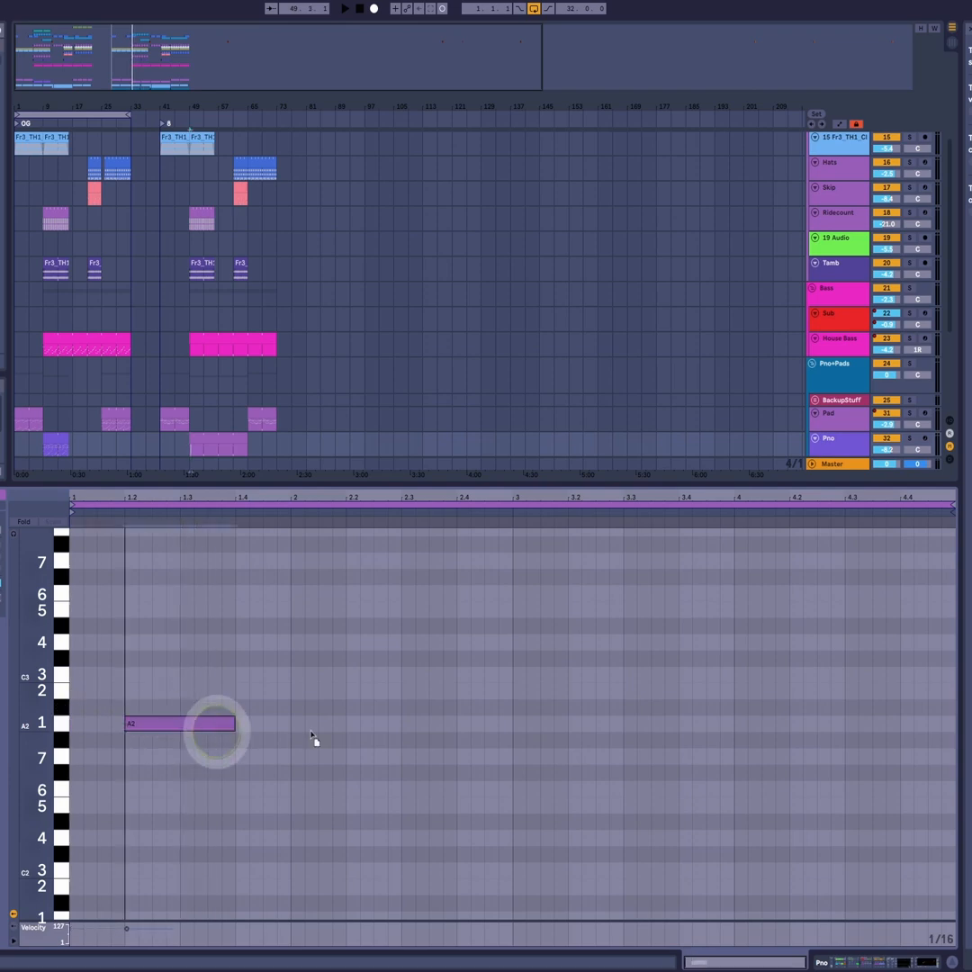
{"action": "double_click", "coordinate": [379, 854]}
{"action": "left_click_drag", "start_coordinate": [379, 854], "coordinate": [375, 843]}
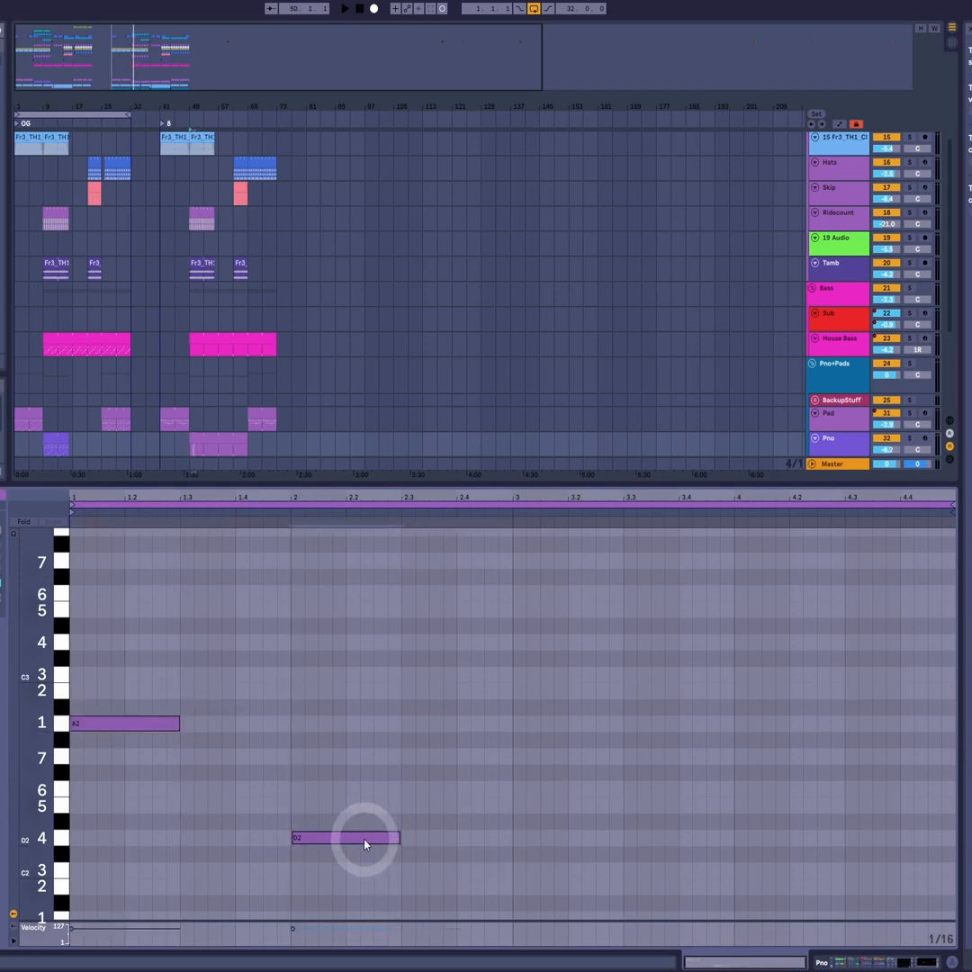
{"action": "double_click", "coordinate": [601, 807]}
{"action": "left_click_drag", "start_coordinate": [601, 807], "coordinate": [560, 798]}
{"action": "double_click", "coordinate": [830, 805]}
{"action": "left_click_drag", "start_coordinate": [830, 804], "coordinate": [781, 736]}
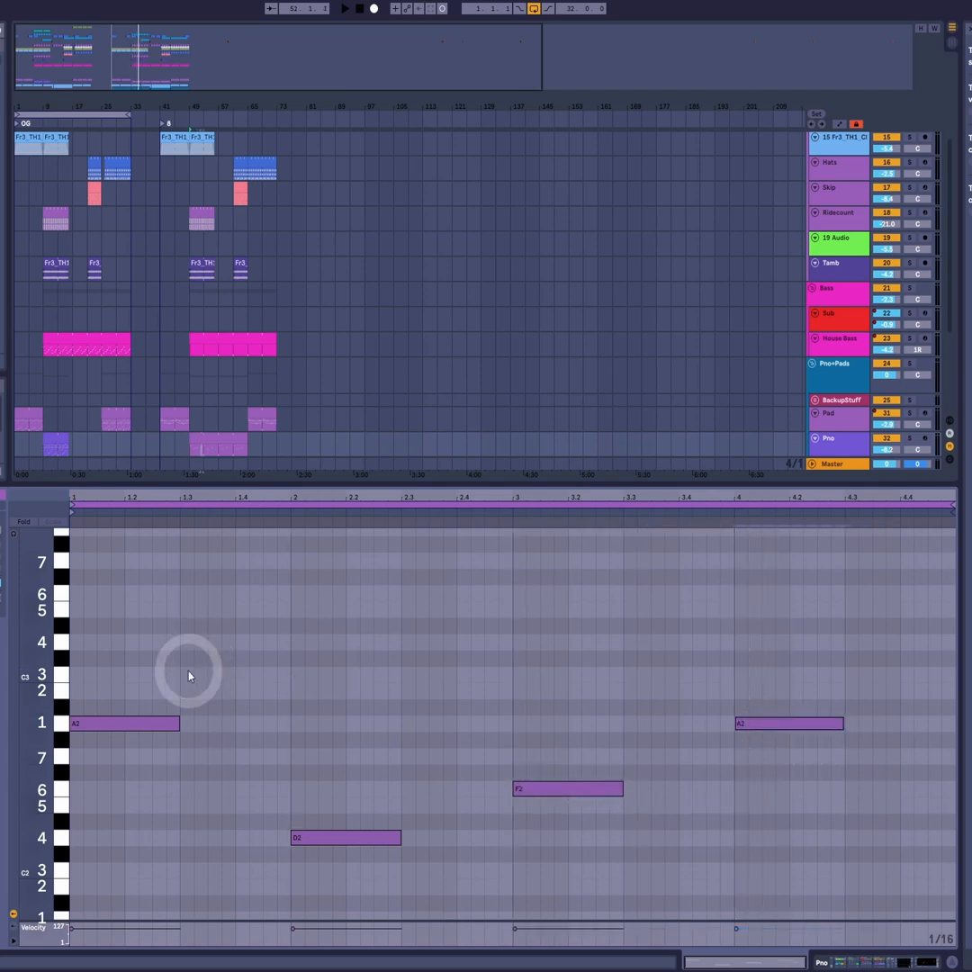
- Fill the gaps between the root notes with half-bar notes: G2 at 1.3, E2 at 2.3 and G2 at 3.3
{"action": "double_click", "coordinate": [187, 756]}
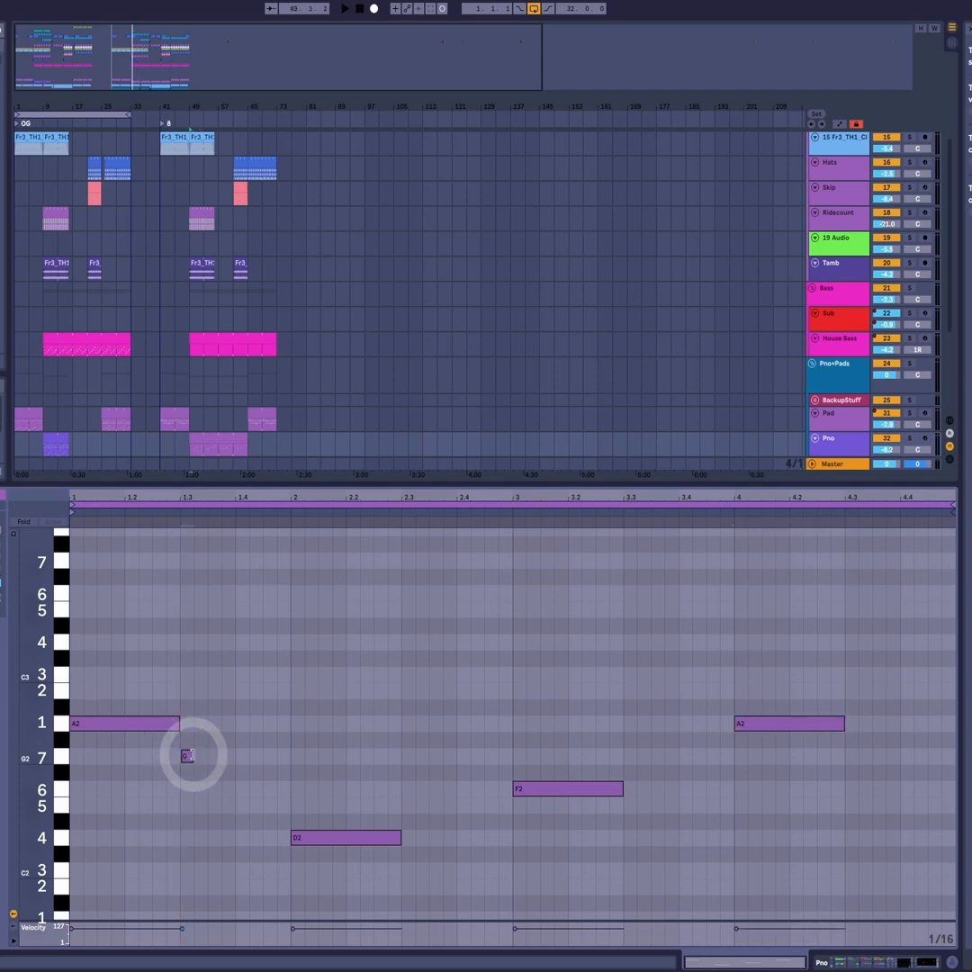
{"action": "left_click_drag", "start_coordinate": [190, 756], "coordinate": [291, 766]}
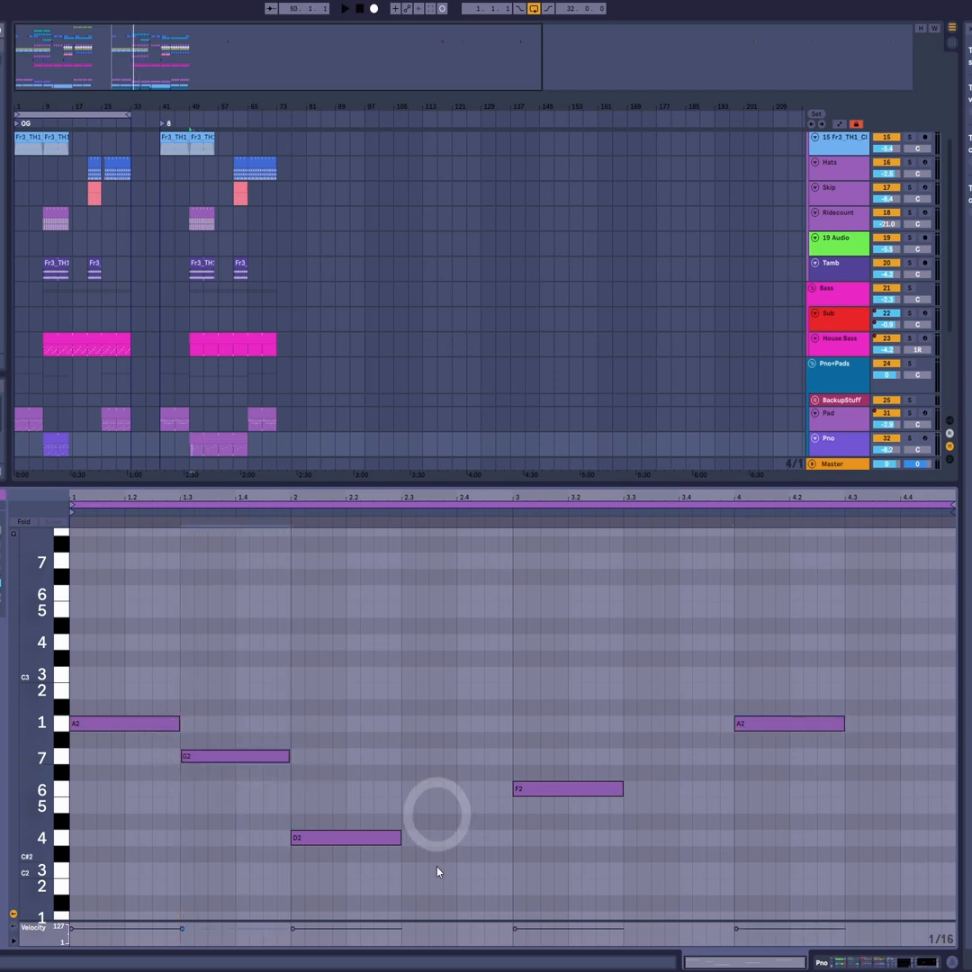
{"action": "left_click_drag", "start_coordinate": [217, 760], "coordinate": [654, 765]}
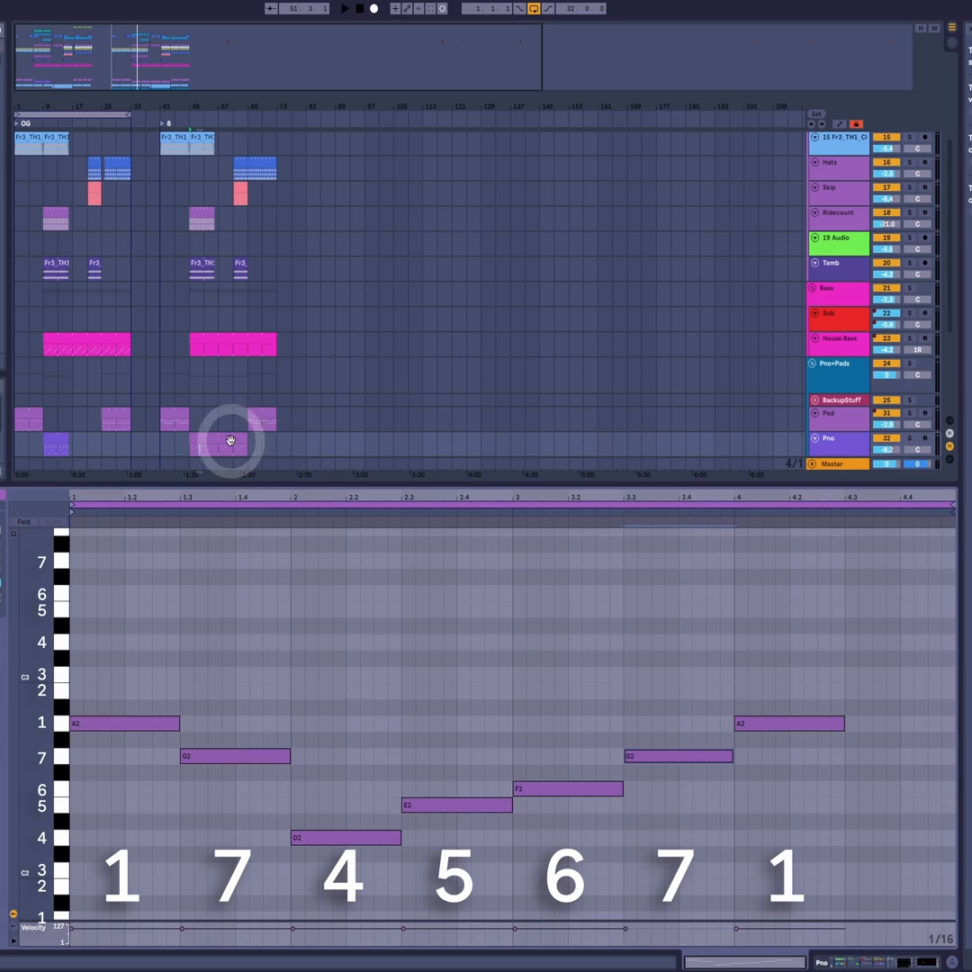
- Play the progression, then shorten E2 to start at 2.4 and extend D2 up to it
{"action": "key", "text": "space"}
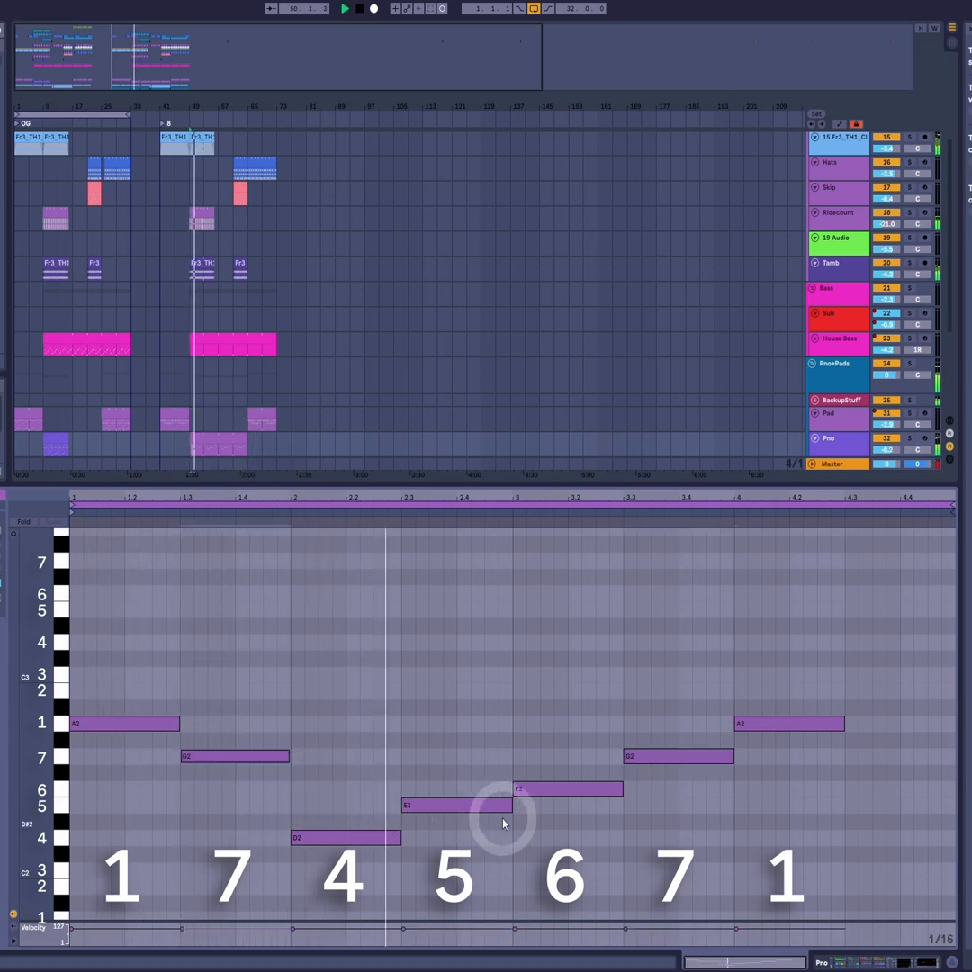
{"action": "key", "text": "space"}
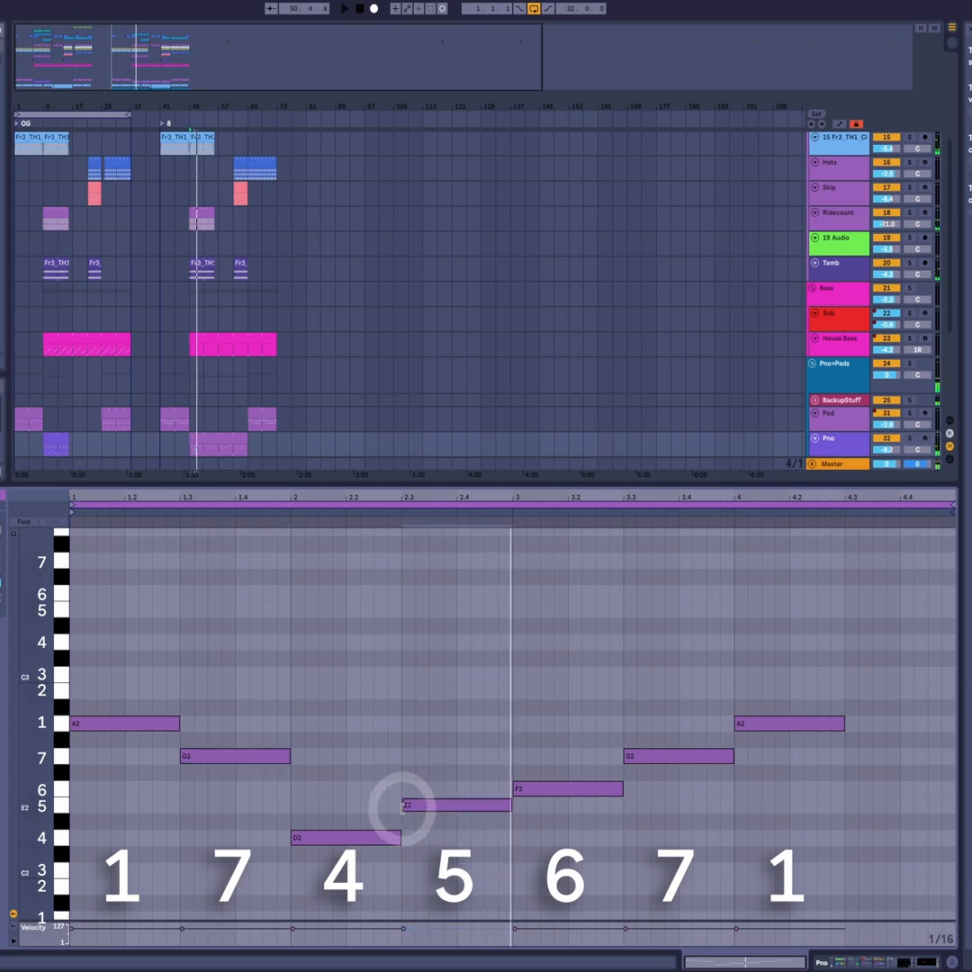
{"action": "left_click_drag", "start_coordinate": [402, 805], "coordinate": [460, 807]}
{"action": "left_click_drag", "start_coordinate": [400, 838], "coordinate": [458, 838]}
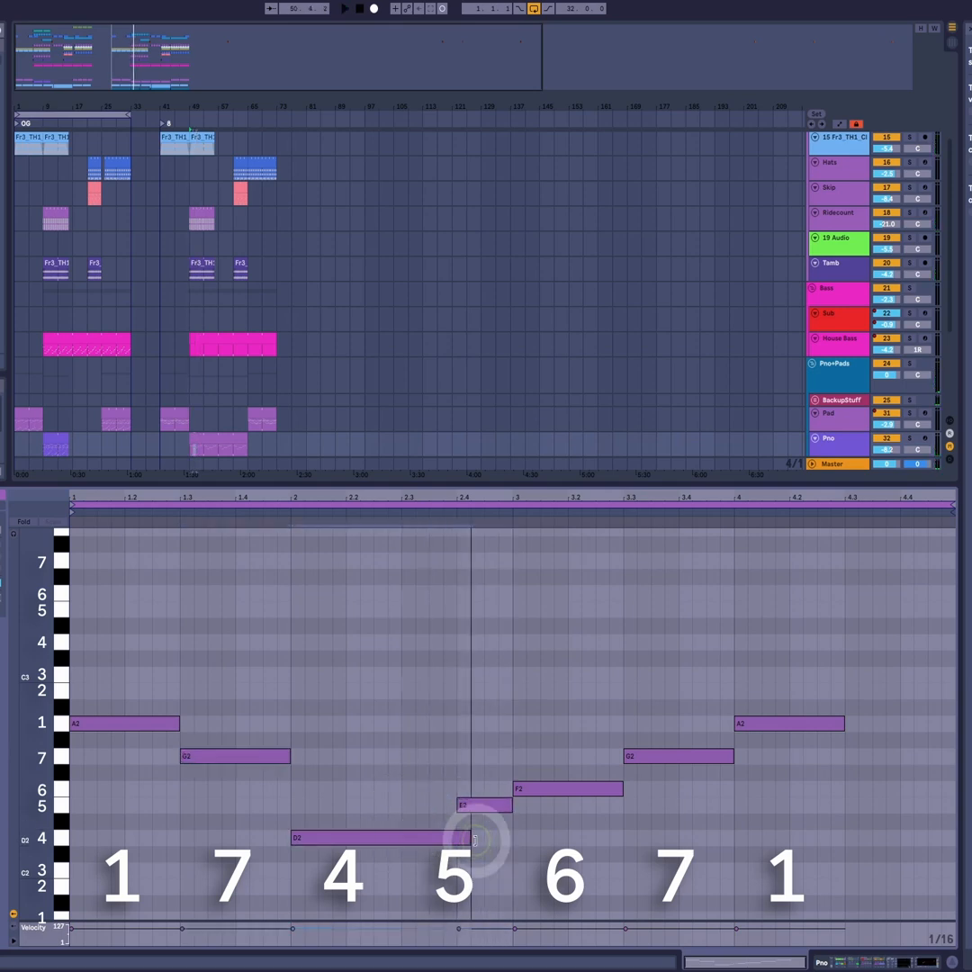
- Play the progression again and extend the final A2 to the end of the clip
{"action": "key", "text": "space"}
{"action": "left_click", "coordinate": [533, 862]}
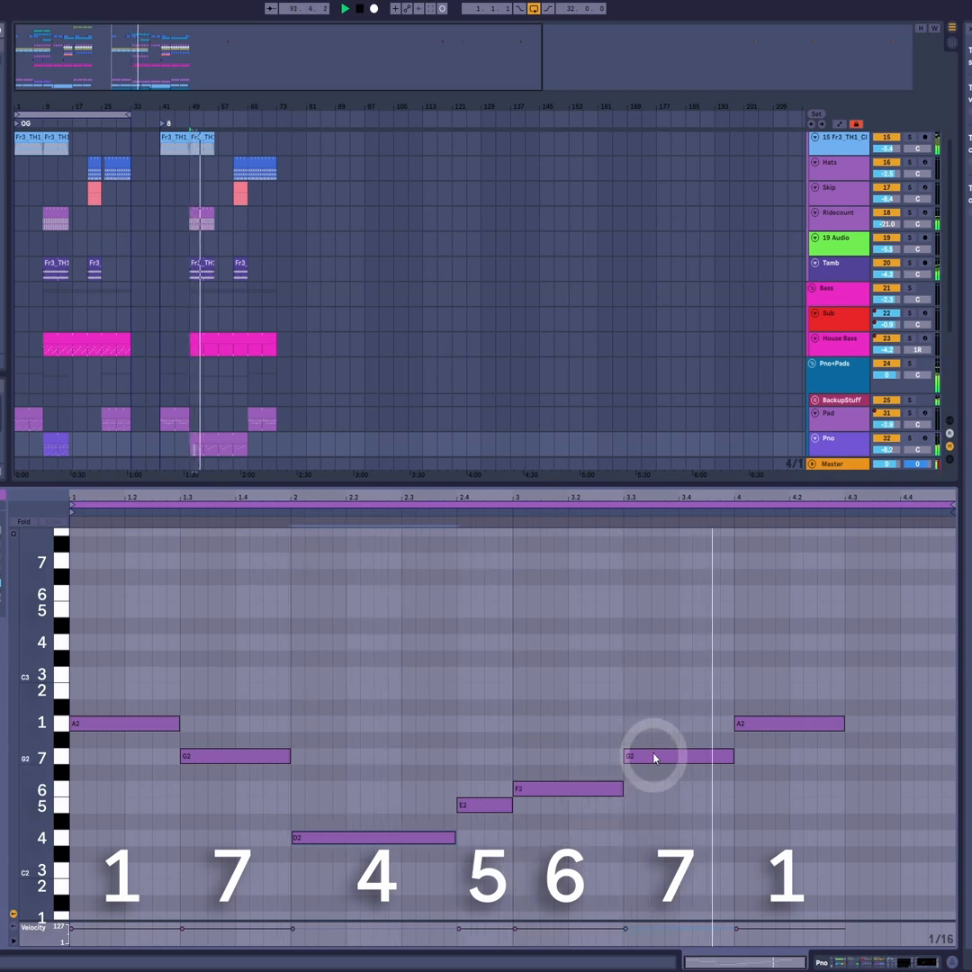
{"action": "left_click_drag", "start_coordinate": [829, 729], "coordinate": [852, 730]}
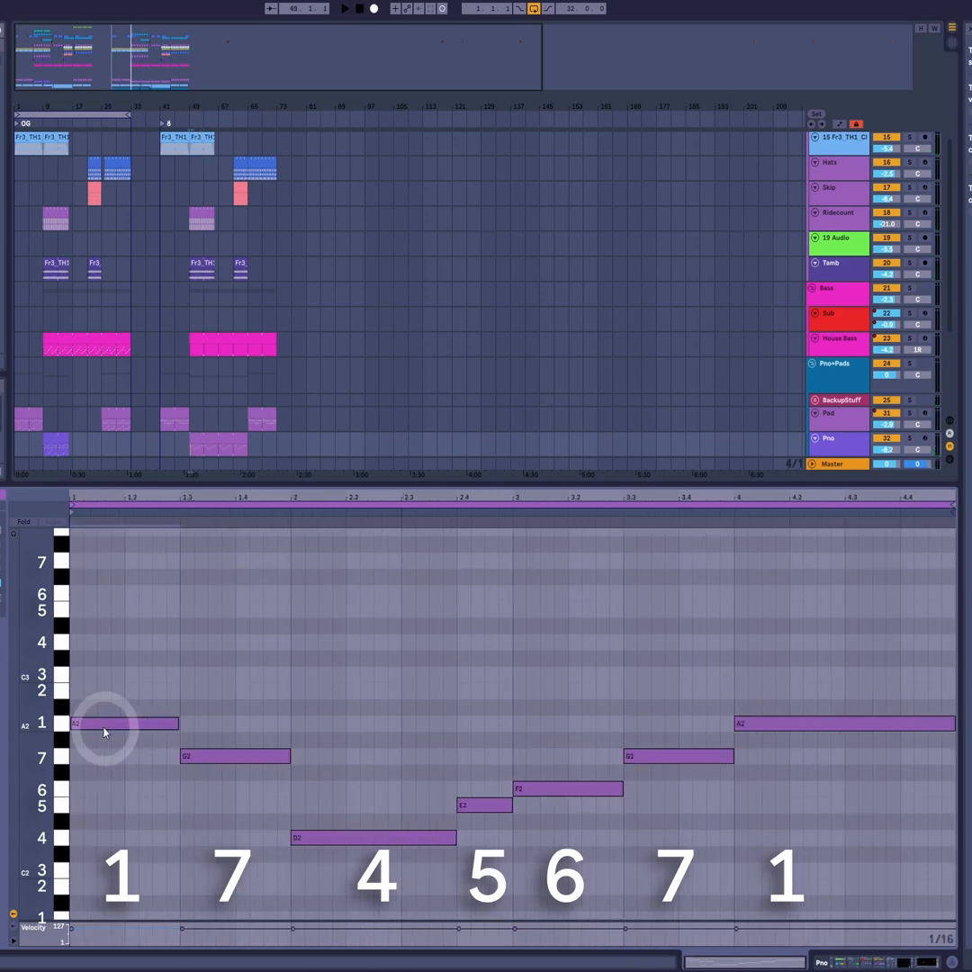
- Stack copied notes on the first five roots: C3/E3 over A2, B2/D3 over G2, F2/A2 over D2, G2/B2 over E2, A2/C3 over F2
{"action": "left_click_drag", "start_coordinate": [101, 727], "coordinate": [113, 612]}
{"action": "left_click_drag", "start_coordinate": [174, 727], "coordinate": [215, 691]}
{"action": "left_click_drag", "start_coordinate": [215, 691], "coordinate": [217, 643]}
{"action": "left_click_drag", "start_coordinate": [312, 839], "coordinate": [318, 789]}
{"action": "left_click_drag", "start_coordinate": [317, 789], "coordinate": [324, 724]}
{"action": "left_click_drag", "start_coordinate": [468, 794], "coordinate": [483, 689]}
{"action": "left_click_drag", "start_coordinate": [545, 789], "coordinate": [546, 675]}
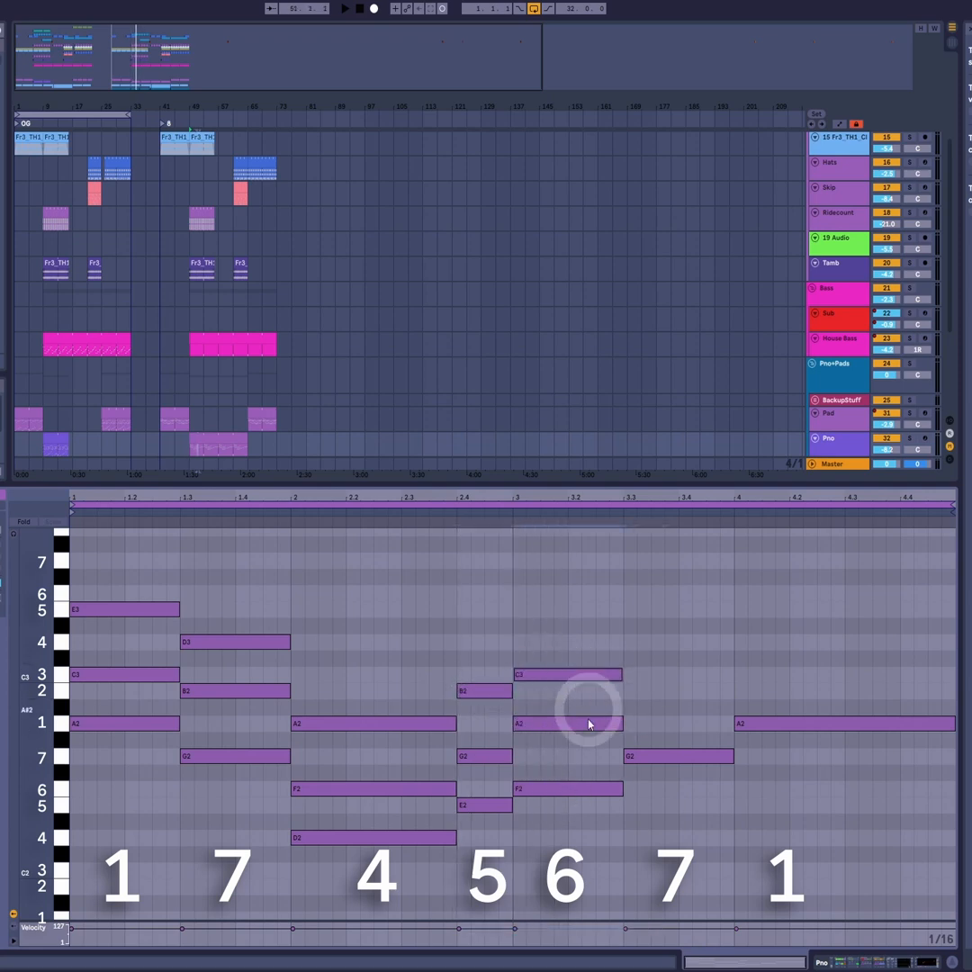
- Complete the last two triads with B2 and D3 over G2, and C3 and E3 over A2, and play the chords
{"action": "left_click_drag", "start_coordinate": [643, 756], "coordinate": [642, 691]}
{"action": "left_click_drag", "start_coordinate": [649, 691], "coordinate": [649, 642]}
{"action": "left_click_drag", "start_coordinate": [814, 720], "coordinate": [748, 618]}
{"action": "key", "text": "space"}
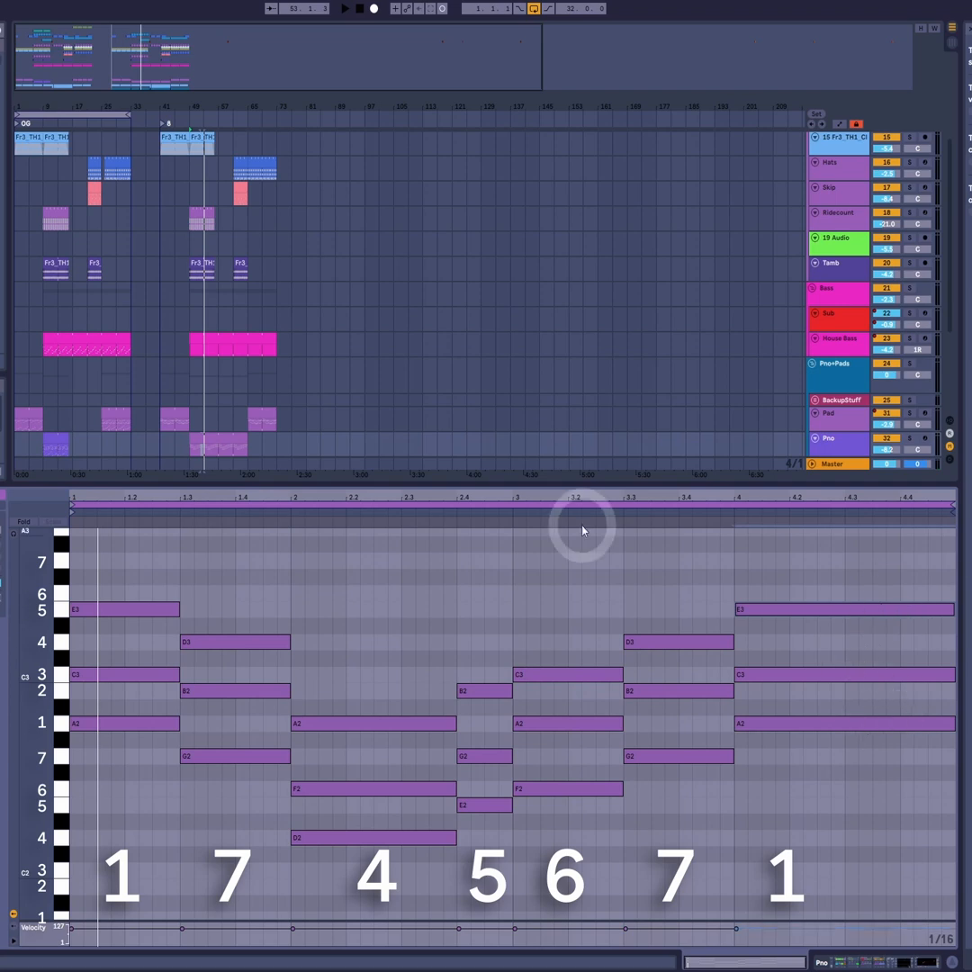
- Copy the new Pno chord clip onto the Pad track at bars 41 and 65
{"action": "left_click", "coordinate": [209, 434]}
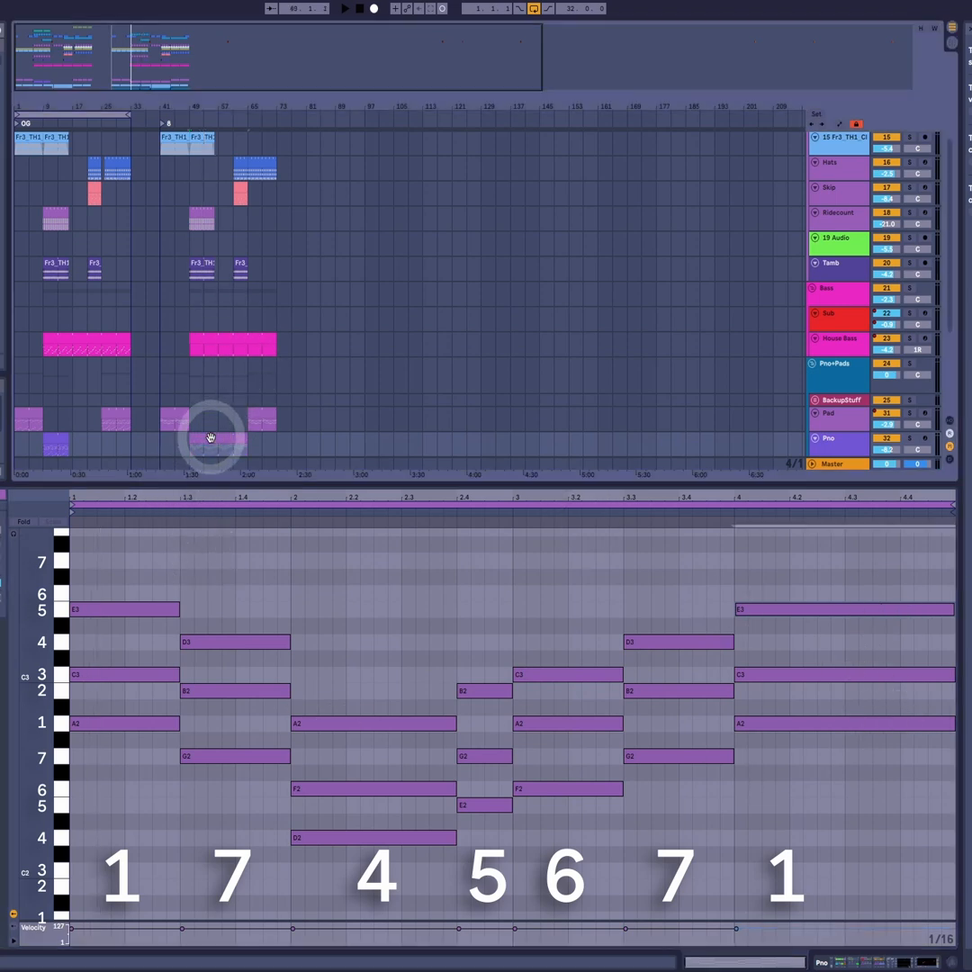
{"action": "left_click", "coordinate": [170, 420]}
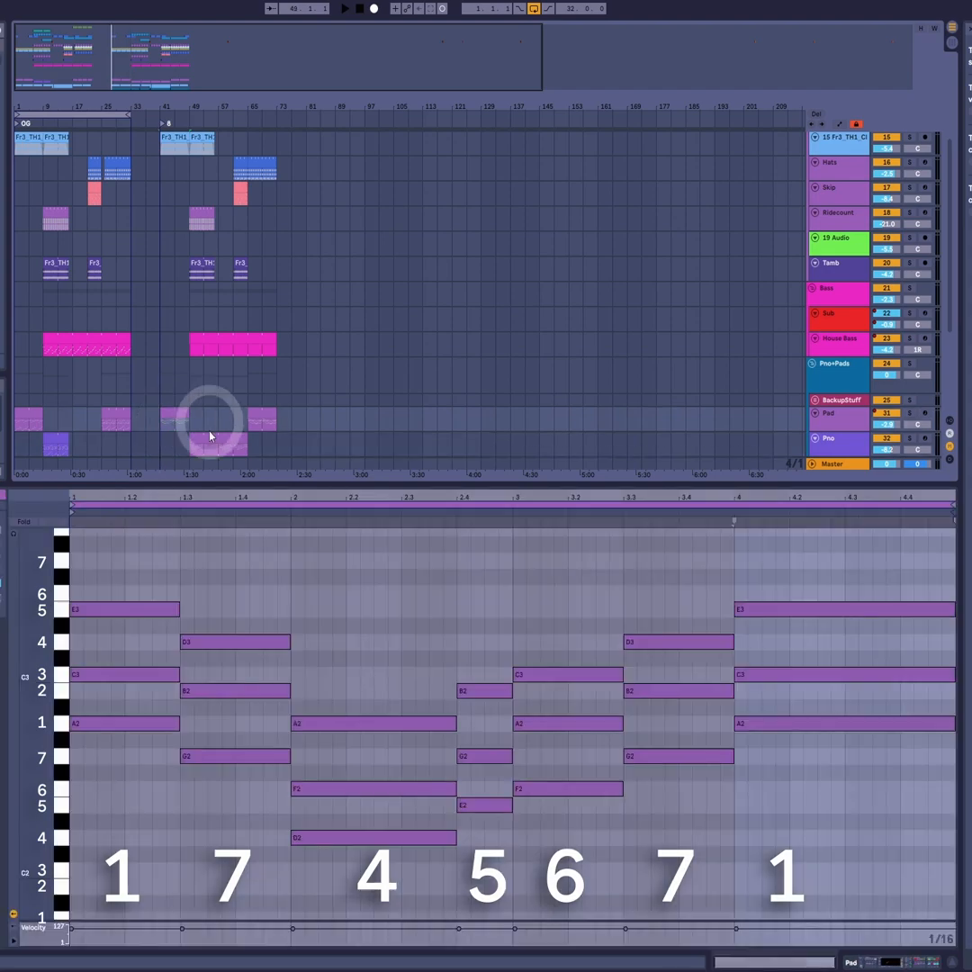
{"action": "left_click", "coordinate": [255, 424]}
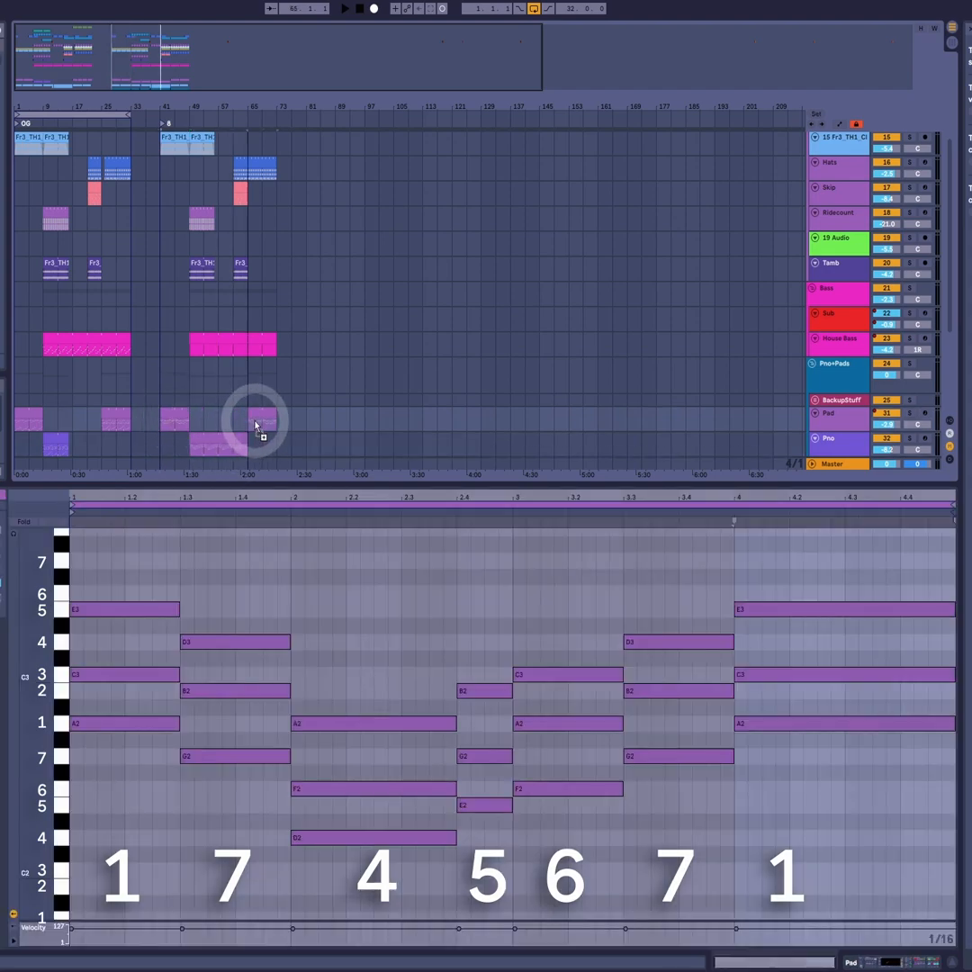
{"action": "left_click", "coordinate": [173, 416]}
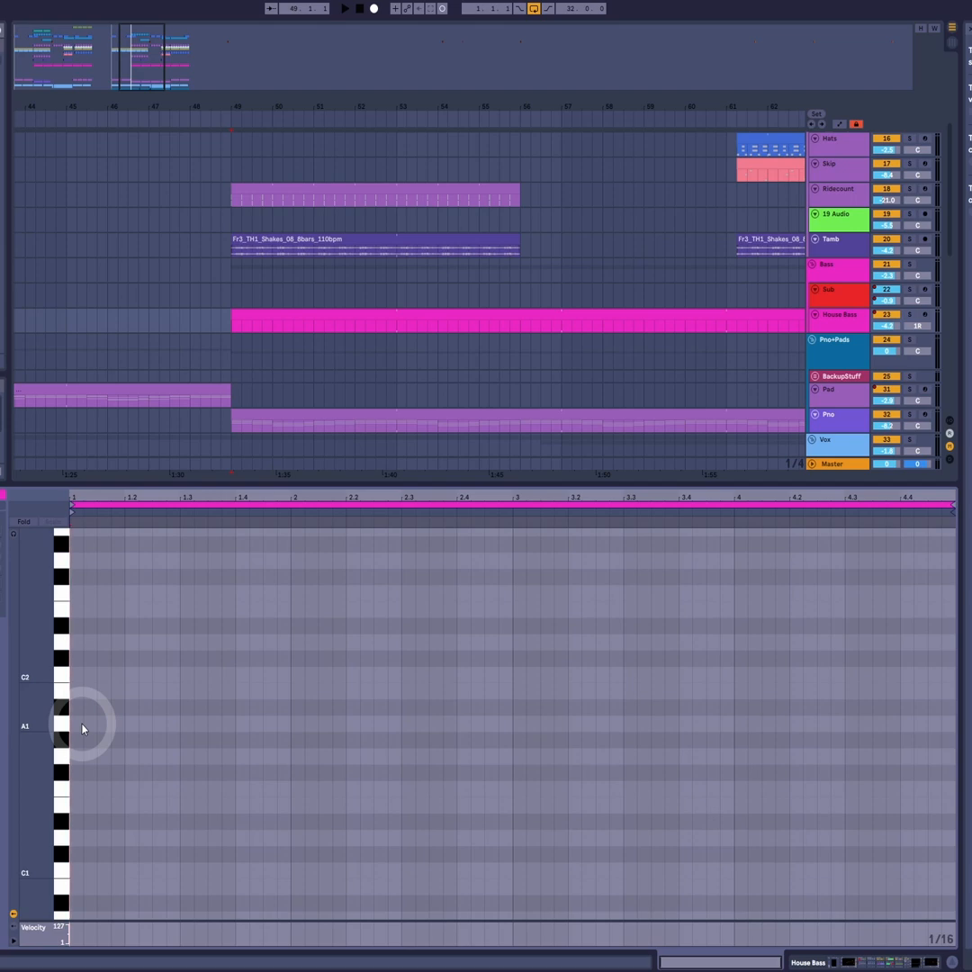
- Add a 1/16 A1 note at the start of the House Bass clip and move the House Bass track directly above the vocal track
{"action": "double_click", "coordinate": [80, 726]}
{"action": "scroll", "coordinate": [841, 323], "scroll_direction": "down", "scroll_amount": 4}
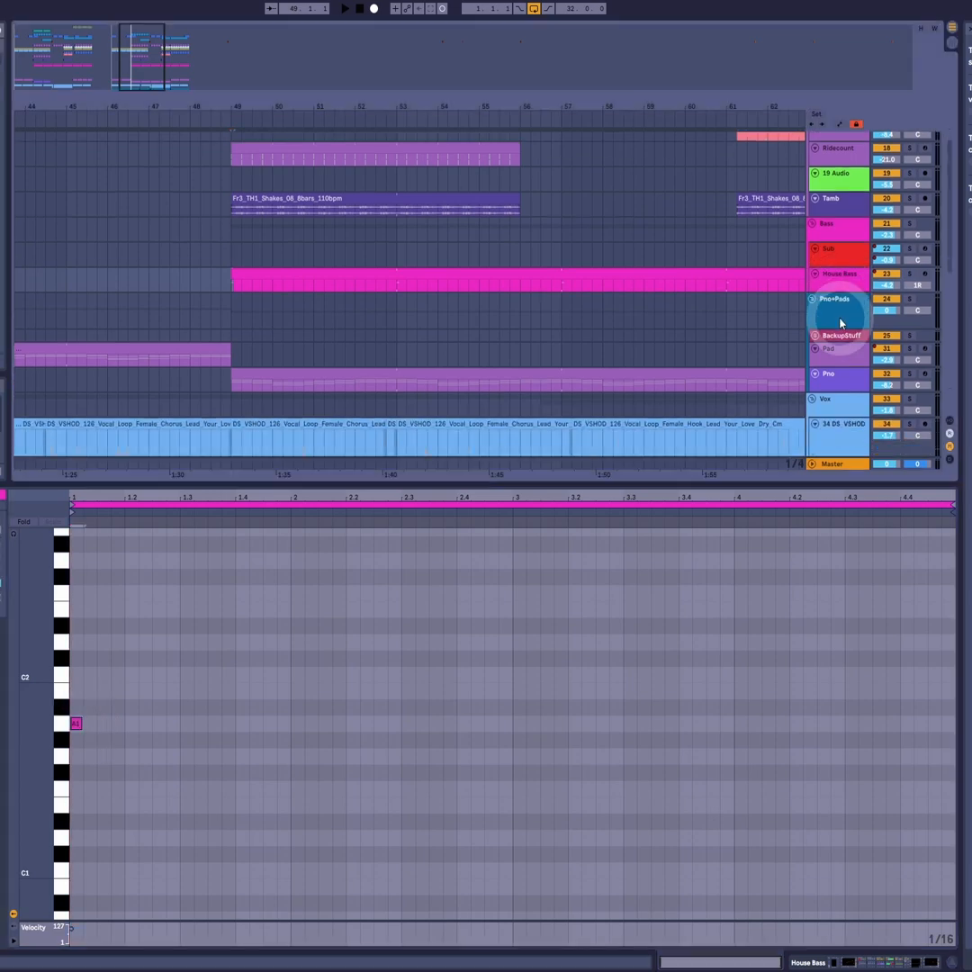
{"action": "left_click_drag", "start_coordinate": [831, 211], "coordinate": [277, 289]}
- Add 1/16 A1 notes at 1.2, 1.3 and 1.4 in the House Bass clip and play them against the vocal
{"action": "scroll", "coordinate": [380, 370], "scroll_direction": "up", "scroll_amount": 1}
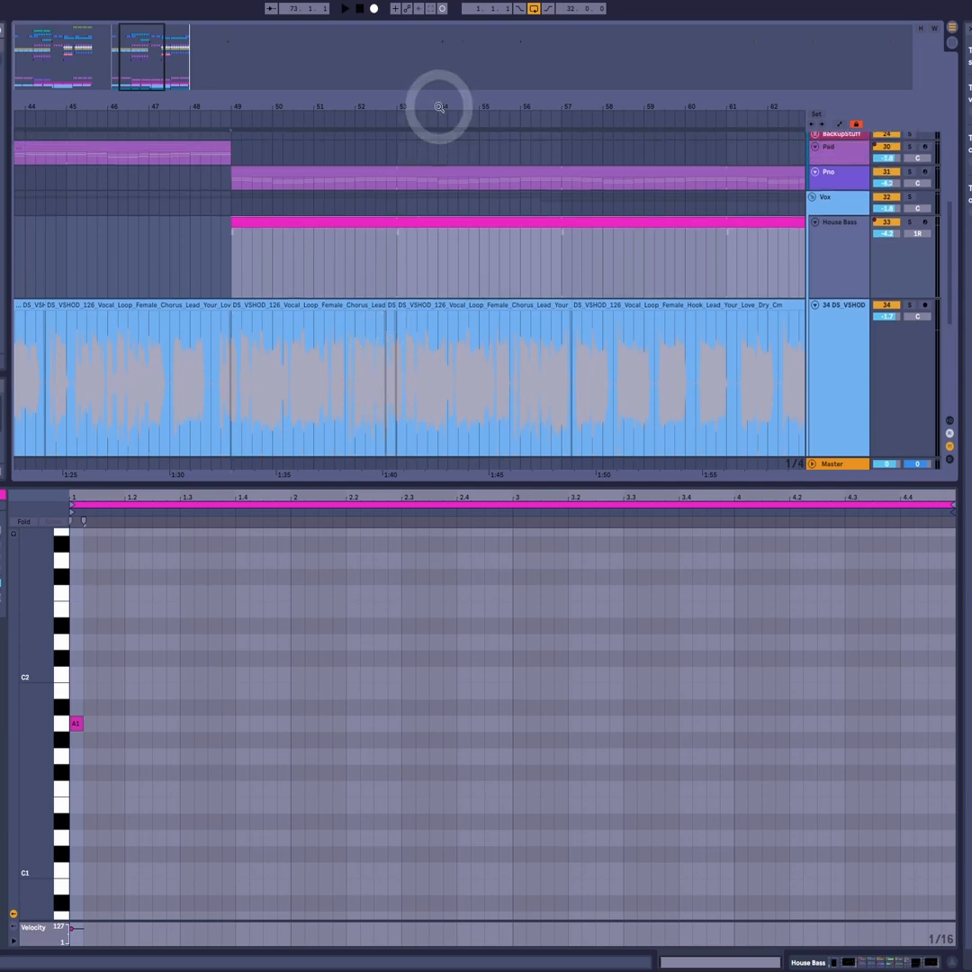
{"action": "left_click_drag", "start_coordinate": [438, 106], "coordinate": [438, 106]}
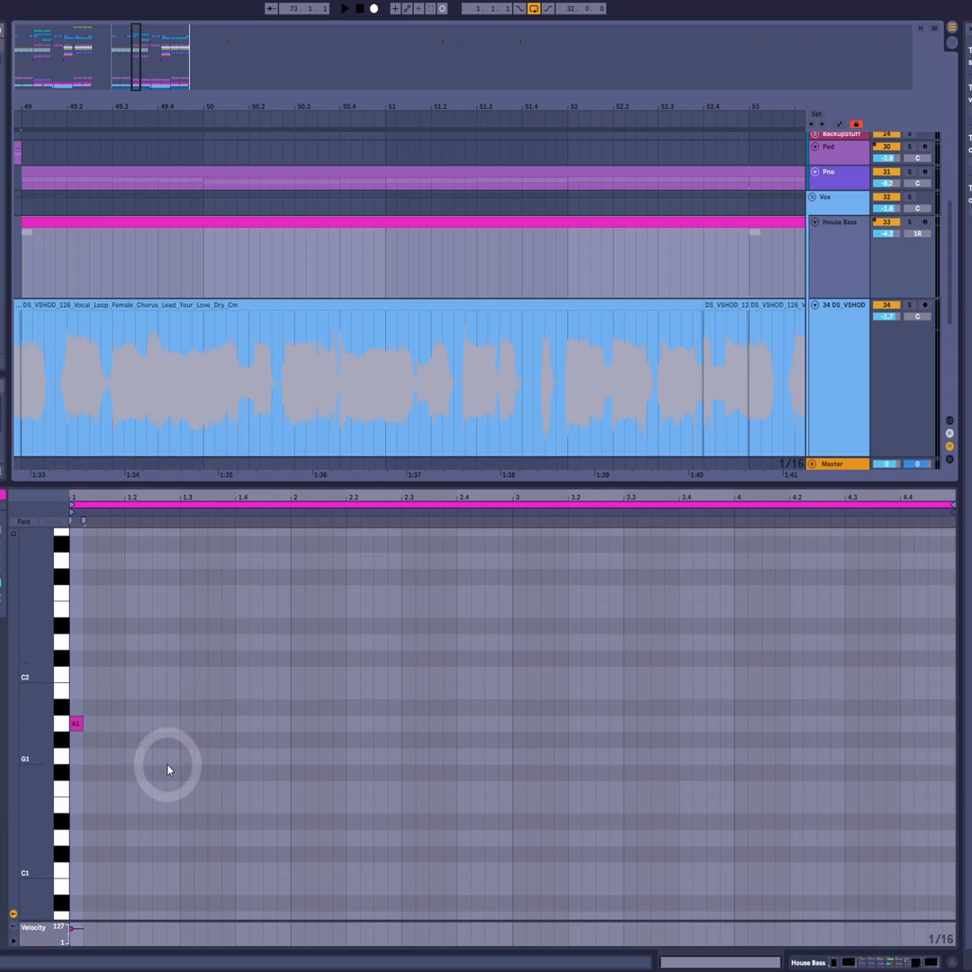
{"action": "double_click", "coordinate": [136, 727]}
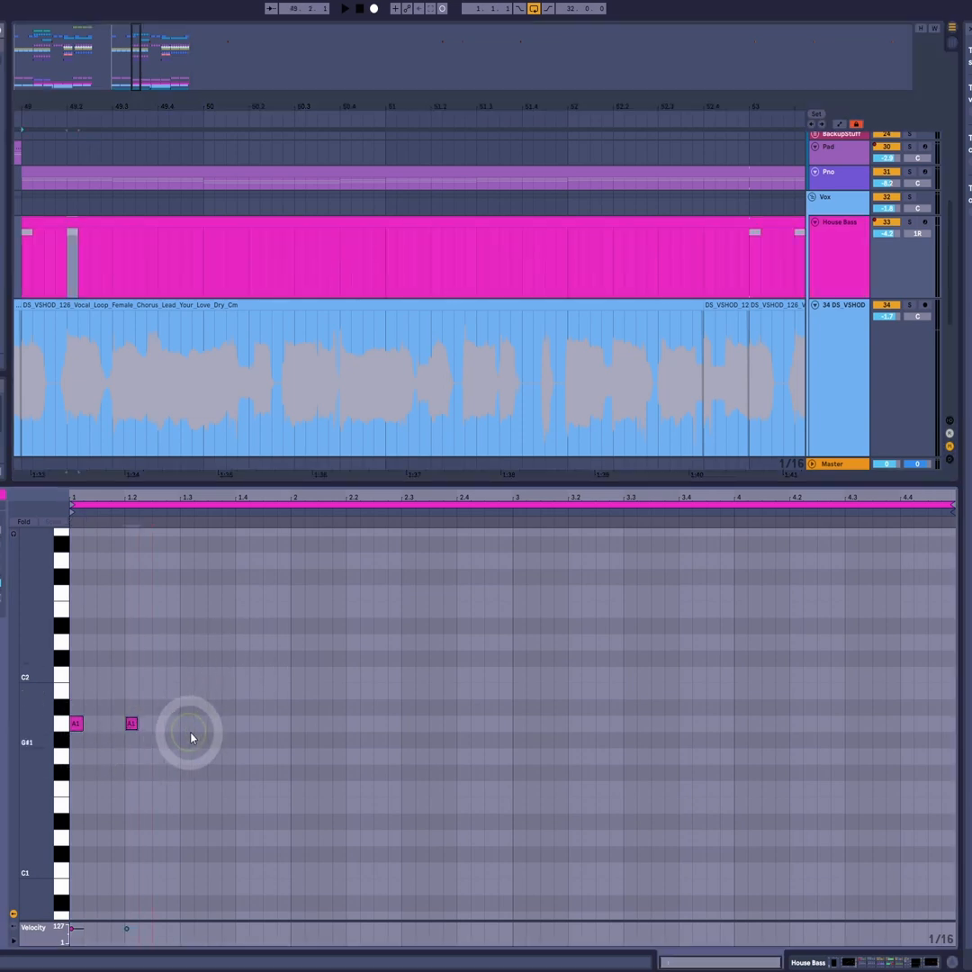
{"action": "double_click", "coordinate": [189, 726]}
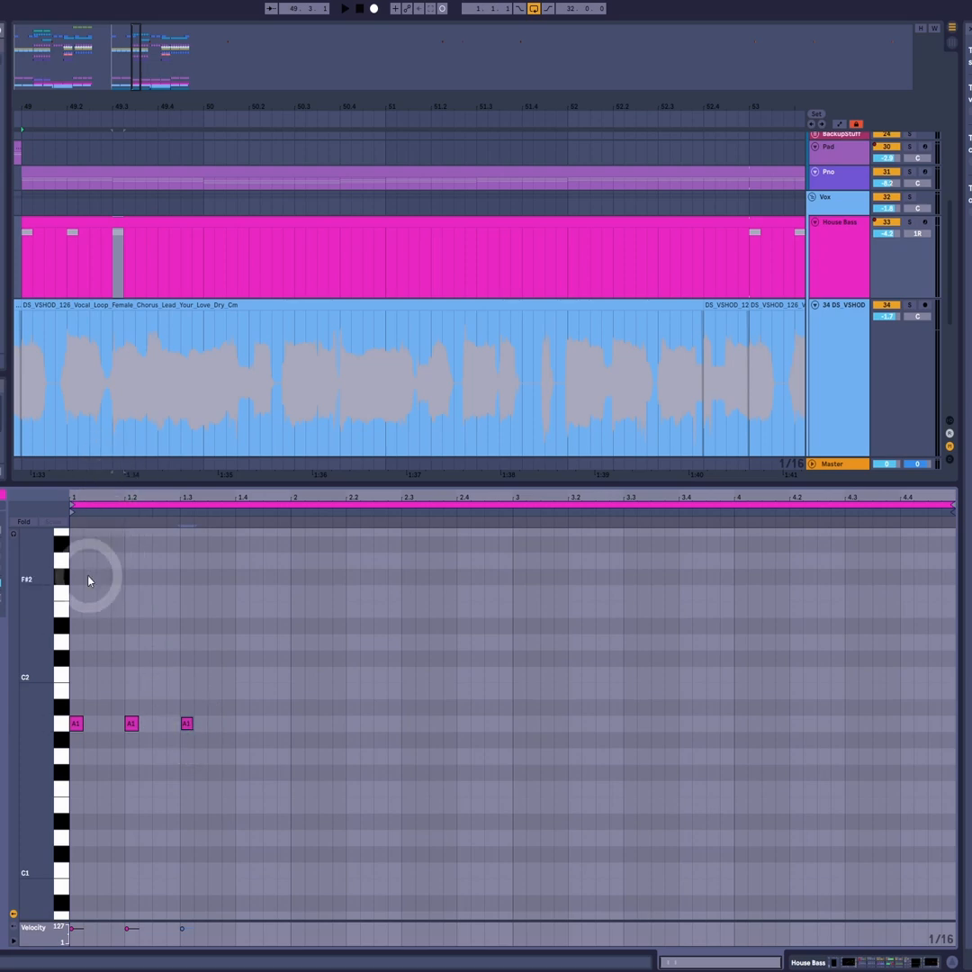
{"action": "key", "text": "space"}
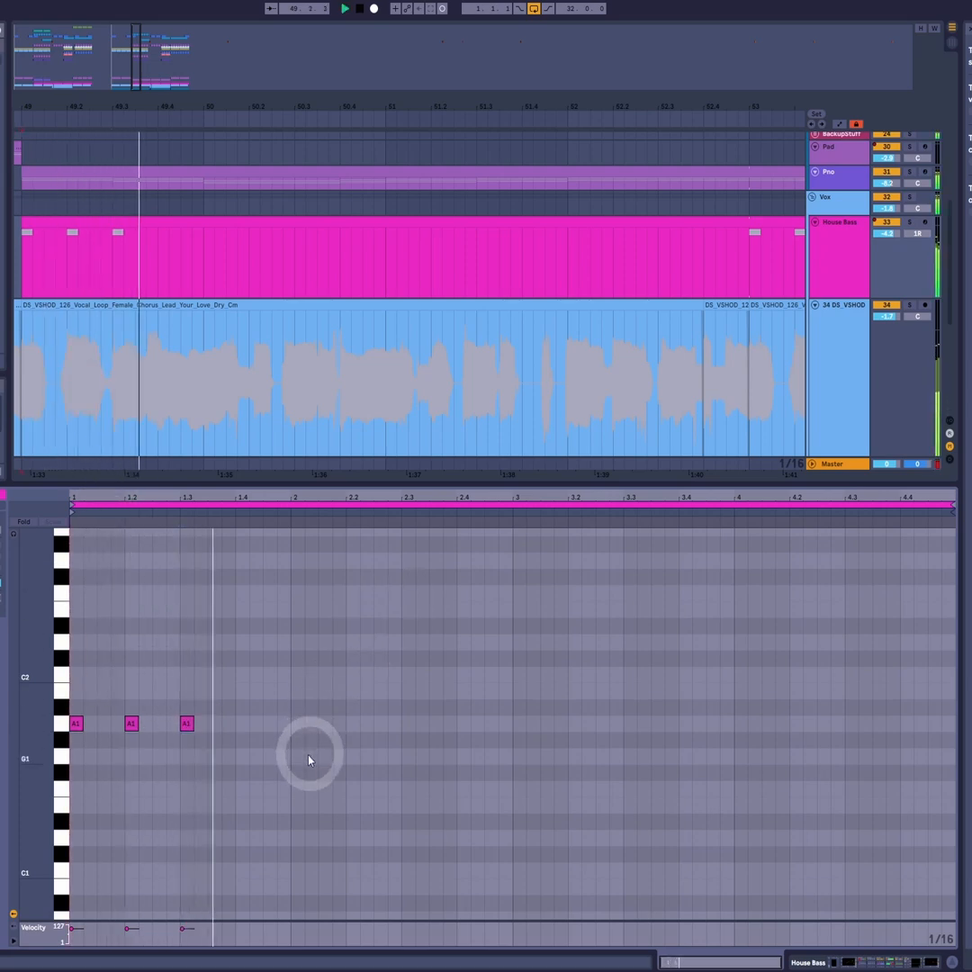
{"action": "double_click", "coordinate": [244, 725]}
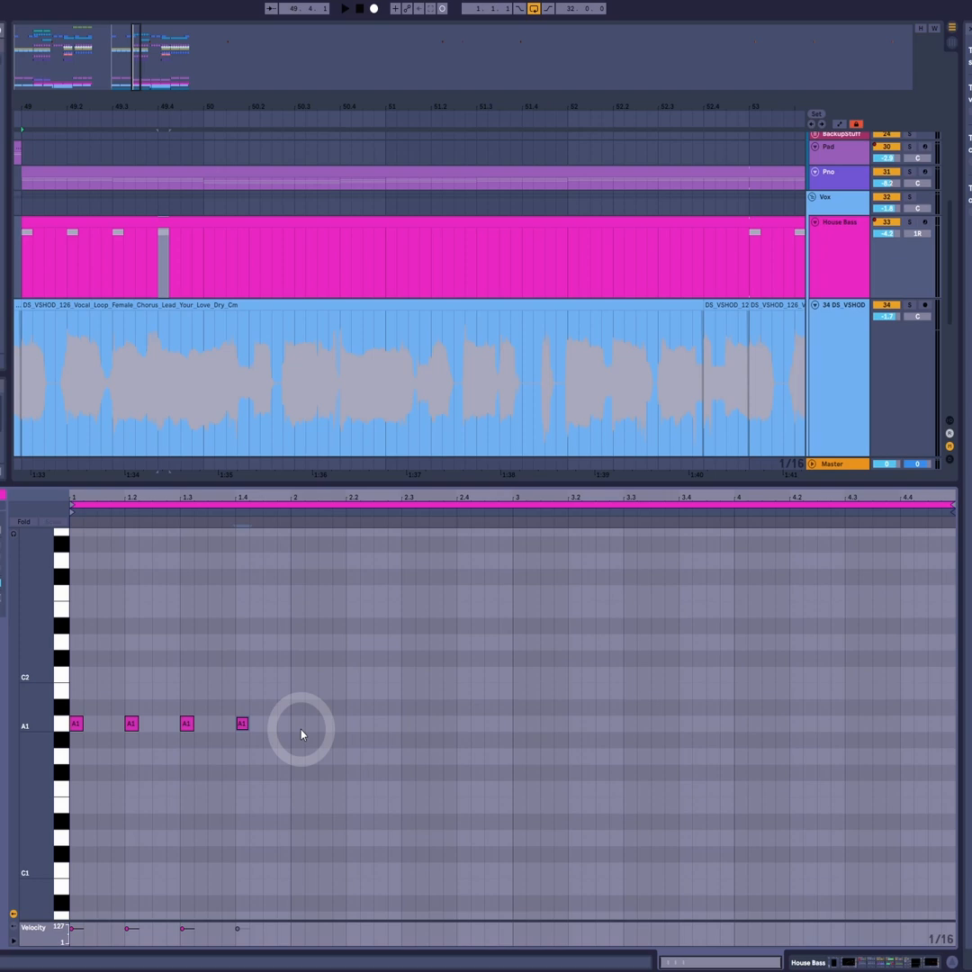
{"action": "key", "text": "space"}
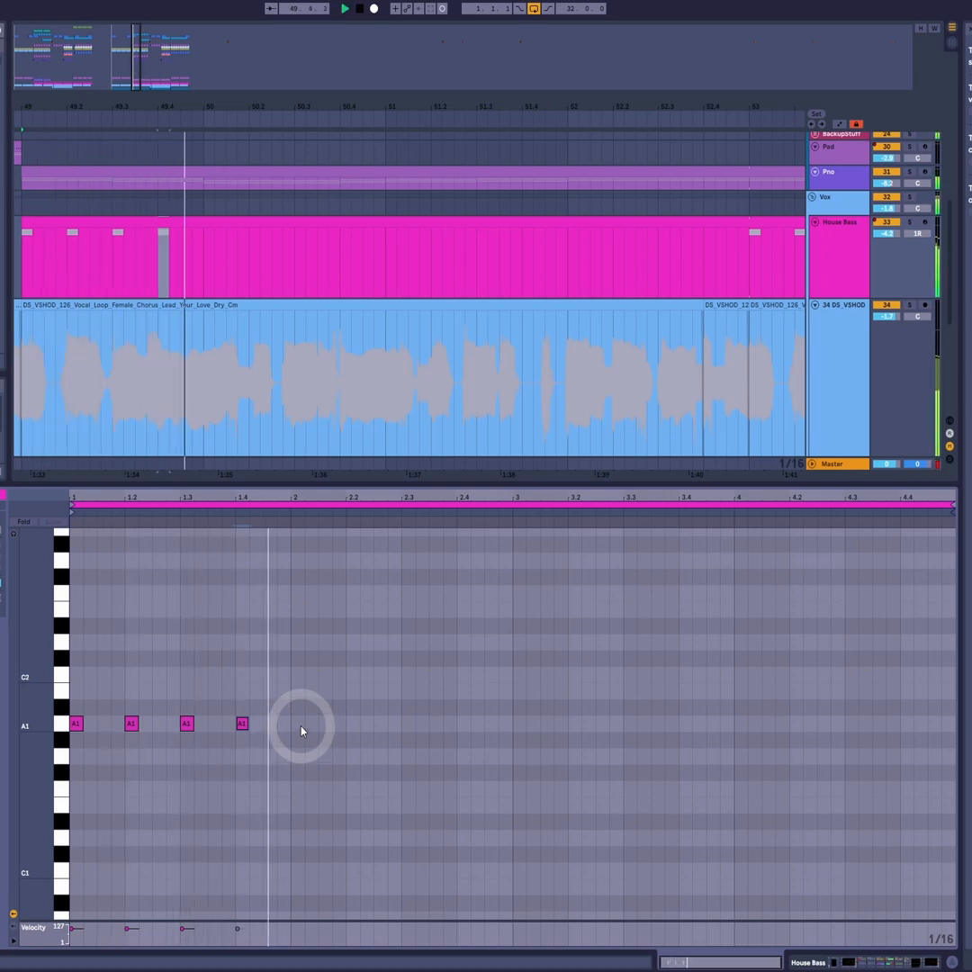
{"action": "key", "text": "space"}
- Add 1/16 A1 notes at 2, 2.2, 2.2.4, 2.3.3 and 2.4 in the House Bass clip to follow the vocal
{"action": "double_click", "coordinate": [297, 724]}
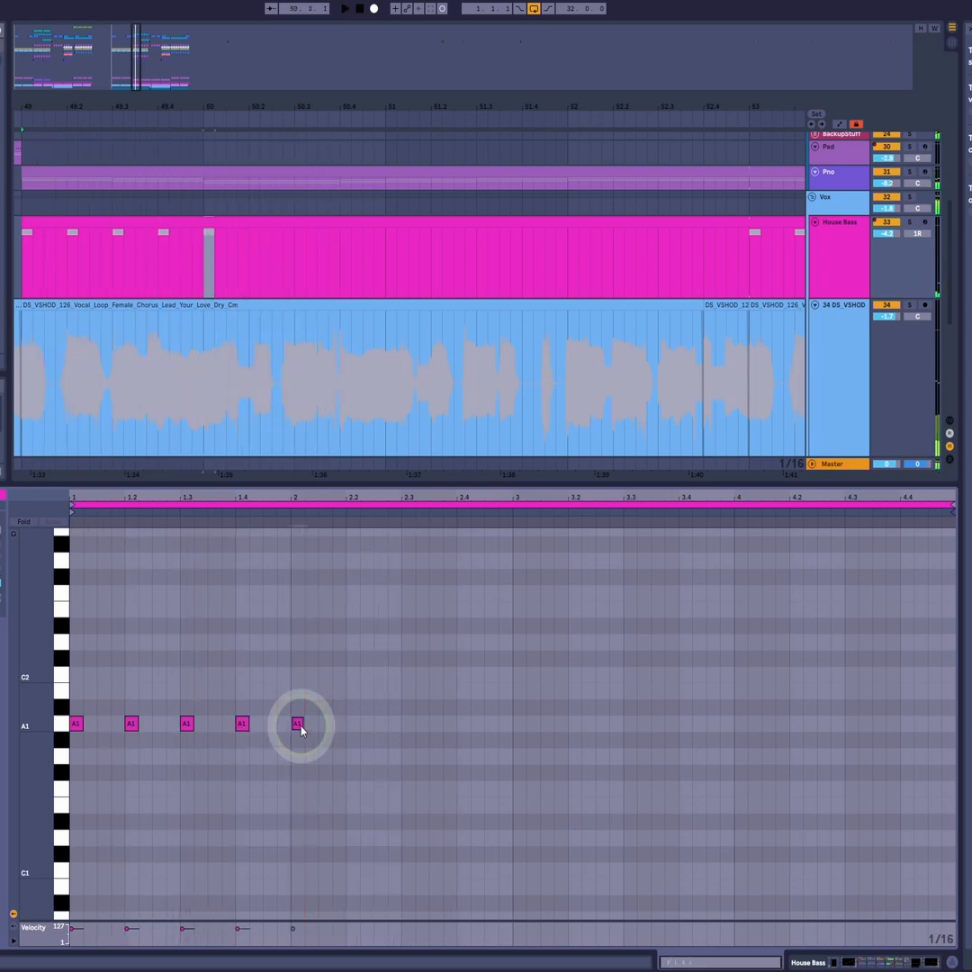
{"action": "double_click", "coordinate": [353, 725]}
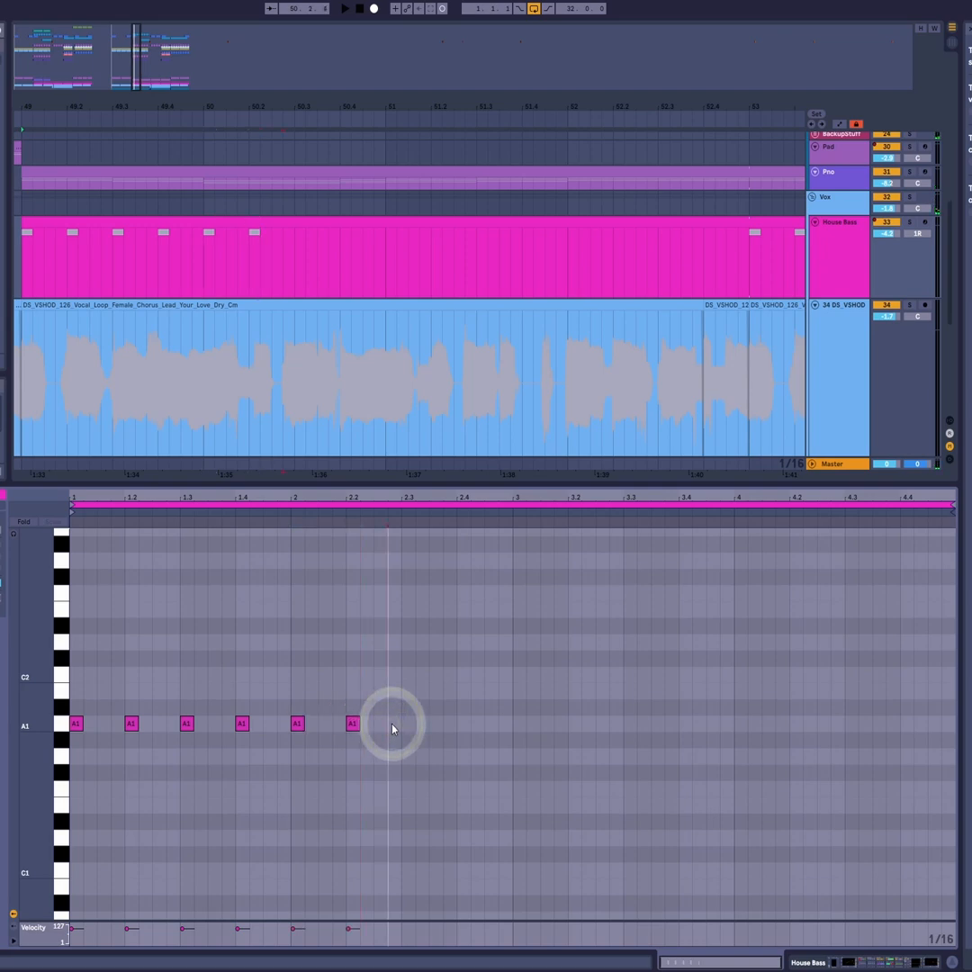
{"action": "double_click", "coordinate": [393, 724]}
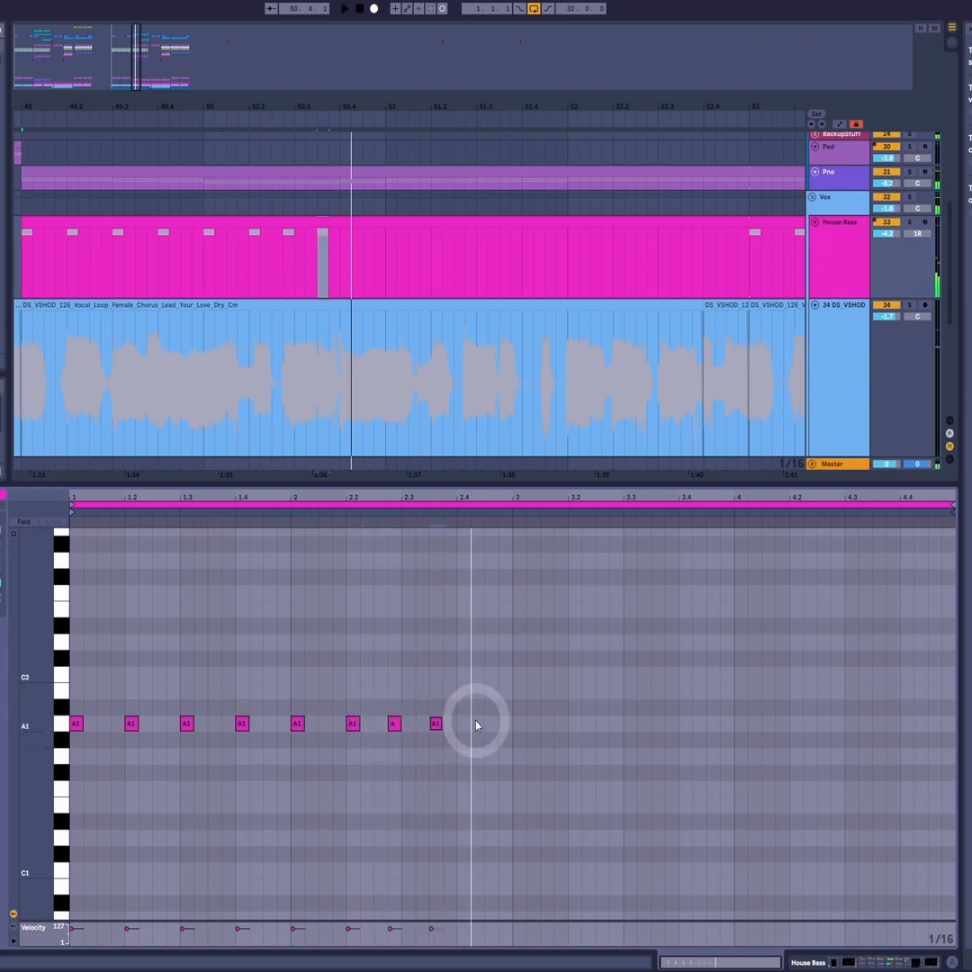
{"action": "double_click", "coordinate": [462, 723]}
- Repeat bar 2's A1 rhythm in bar 3, shift its last note to 3.4.3 and play it with the vocal
{"action": "left_click", "coordinate": [510, 512]}
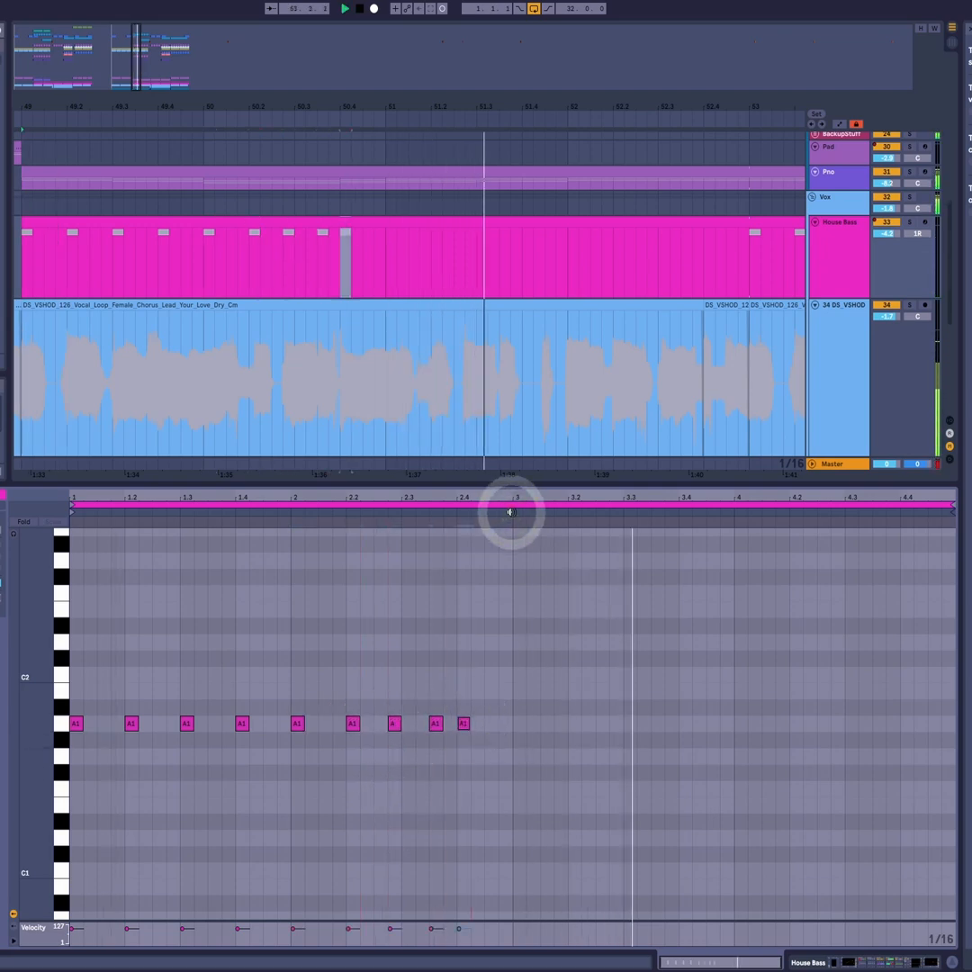
{"action": "key", "text": "space"}
{"action": "left_click_drag", "start_coordinate": [506, 682], "coordinate": [519, 730]}
{"action": "left_click", "coordinate": [505, 509]}
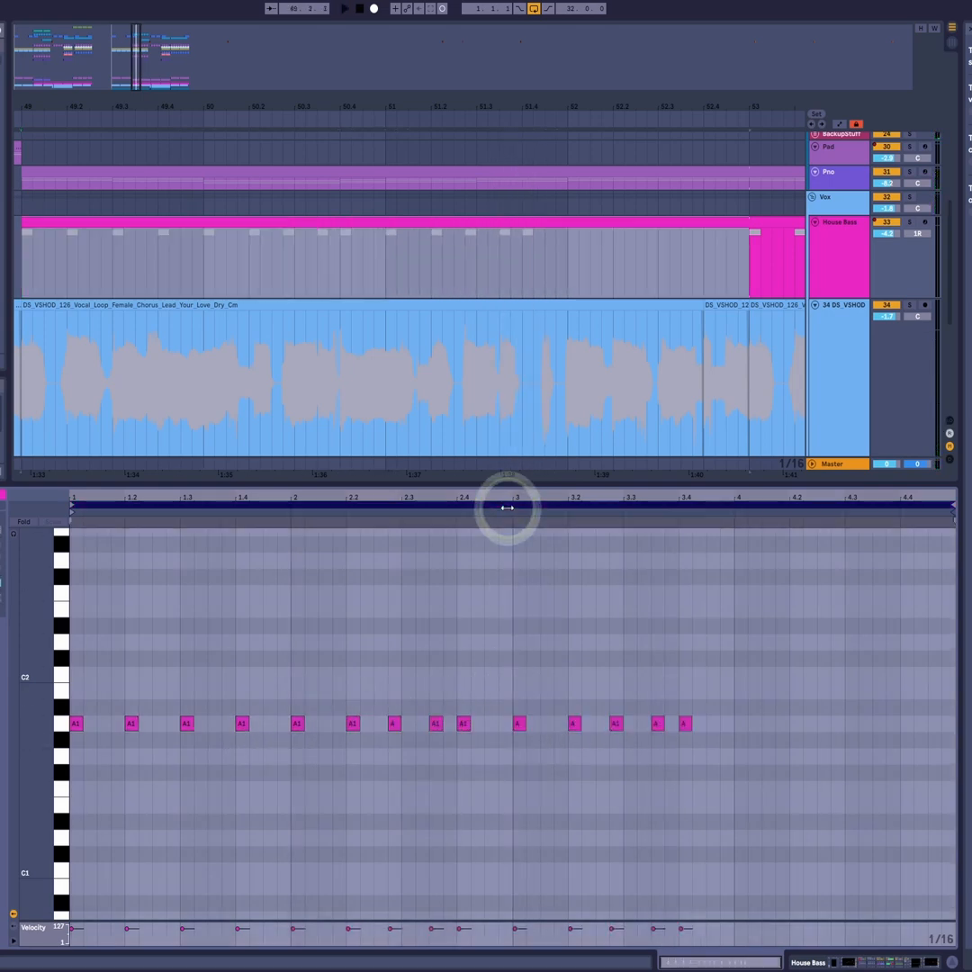
{"action": "left_click", "coordinate": [687, 733]}
{"action": "key", "text": "space"}
{"action": "left_click_drag", "start_coordinate": [687, 732], "coordinate": [739, 736]}
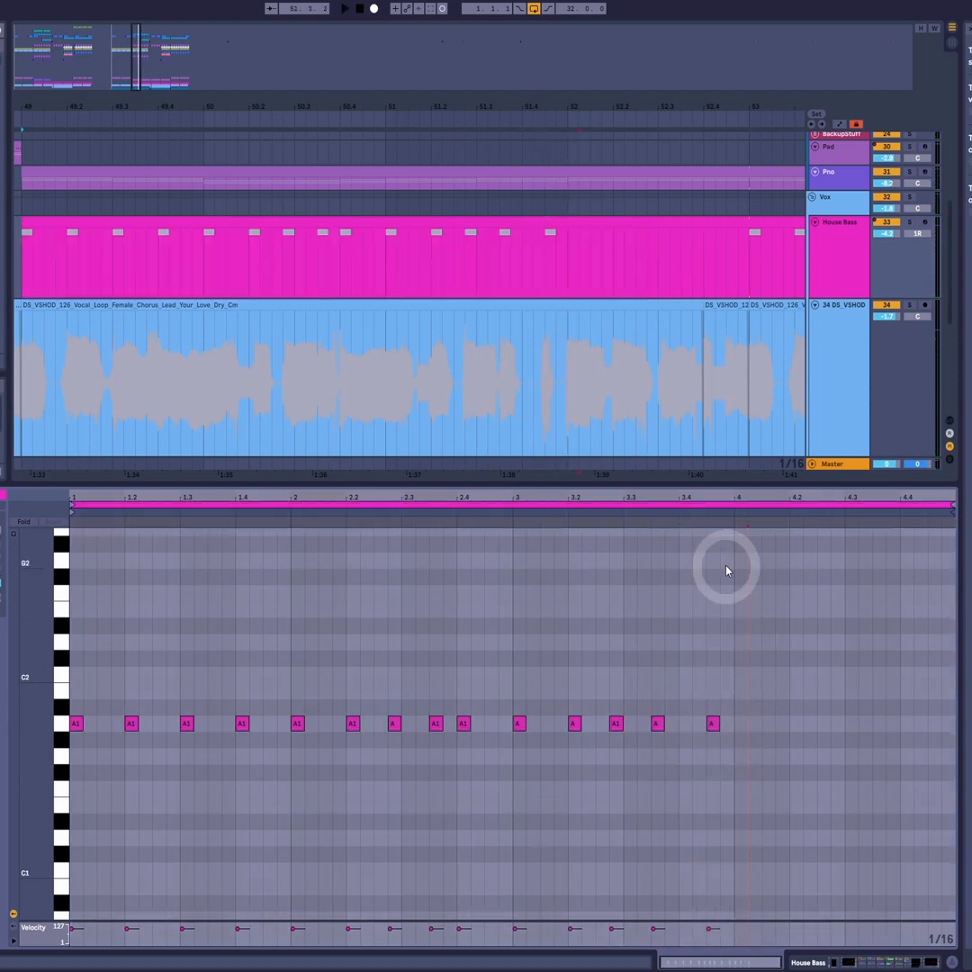
{"action": "left_click", "coordinate": [722, 519]}
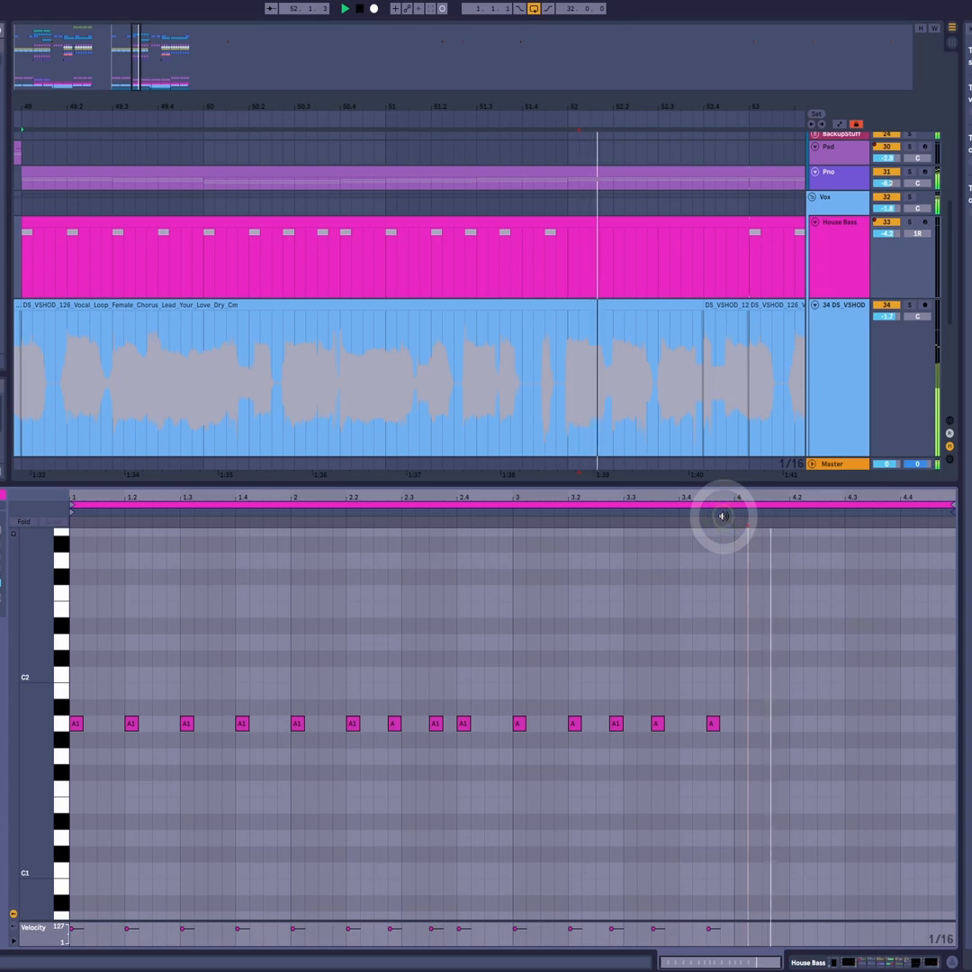
- Add 1/16 A1 notes at 4, 4.2, 4.3, 4.4 and 4.4.3 to fill the last bar of the House Bass clip
{"action": "key", "text": "space"}
{"action": "double_click", "coordinate": [740, 724]}
{"action": "double_click", "coordinate": [794, 724]}
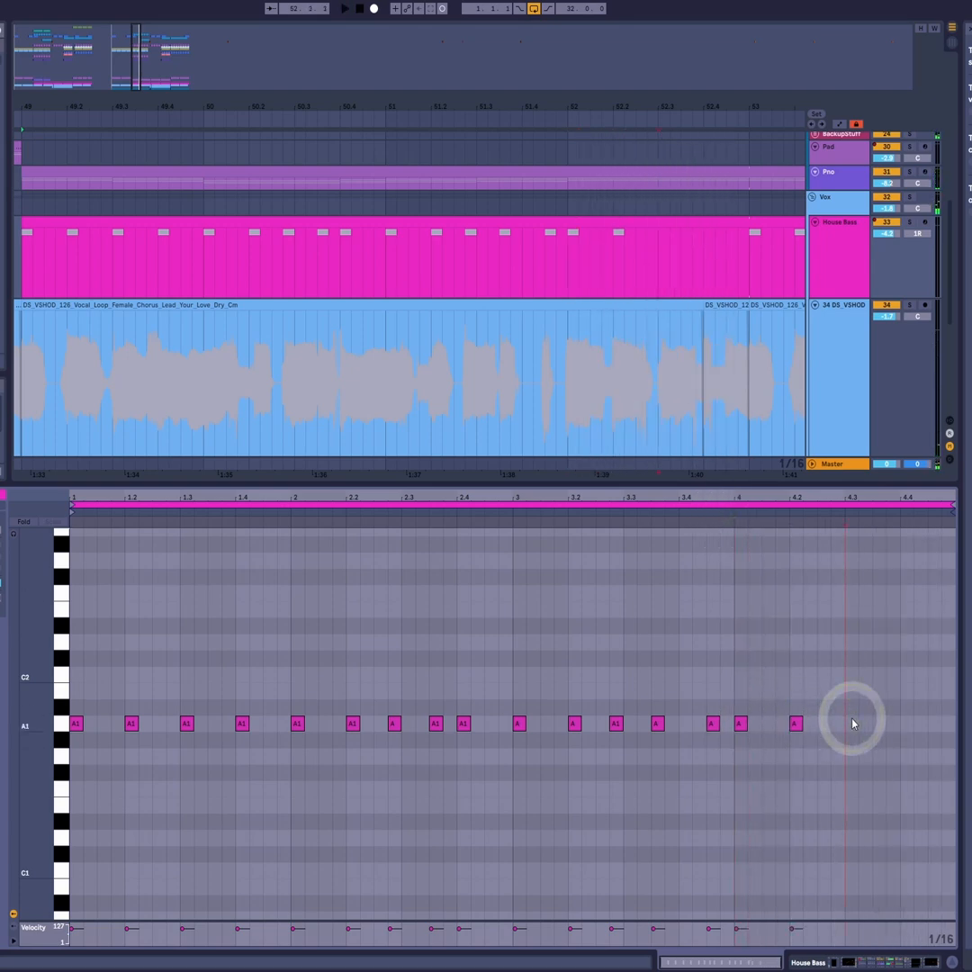
{"action": "double_click", "coordinate": [851, 724]}
{"action": "double_click", "coordinate": [906, 724]}
{"action": "double_click", "coordinate": [936, 725]}
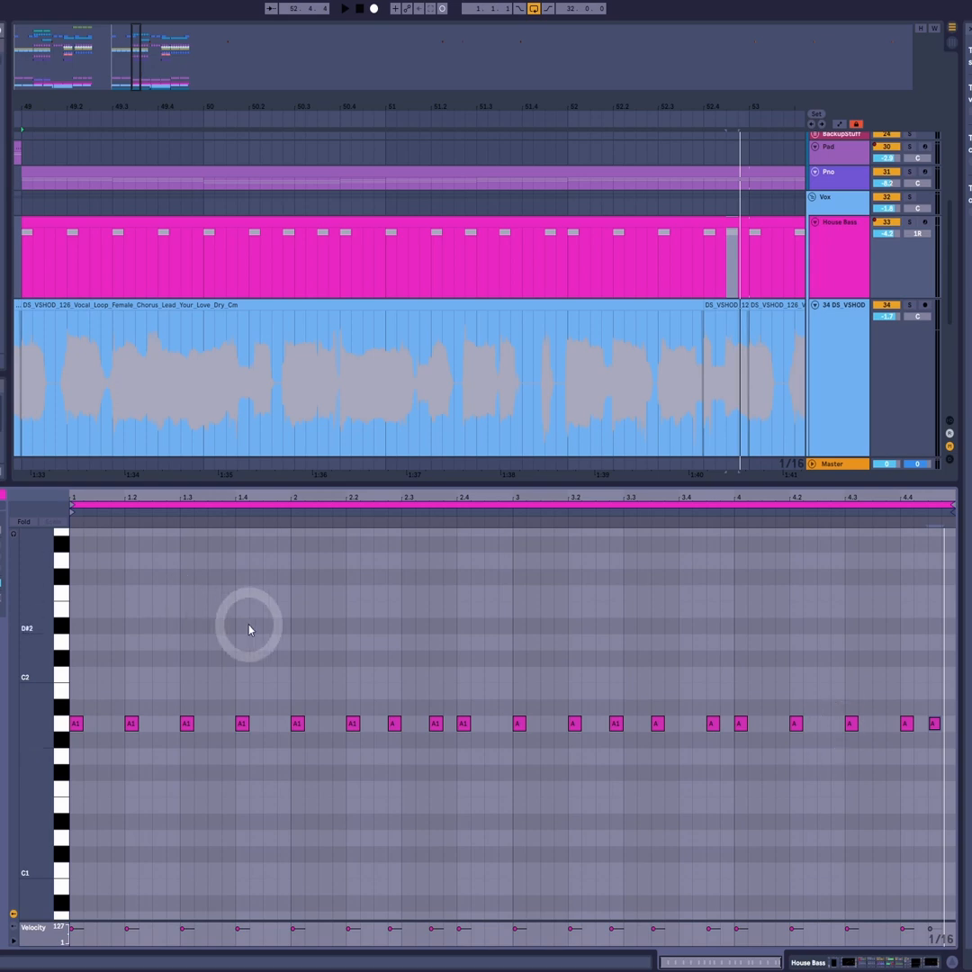
- Deactivate the four A1 notes in bar 1 and play the bassline from bar 2
{"action": "key", "text": "space"}
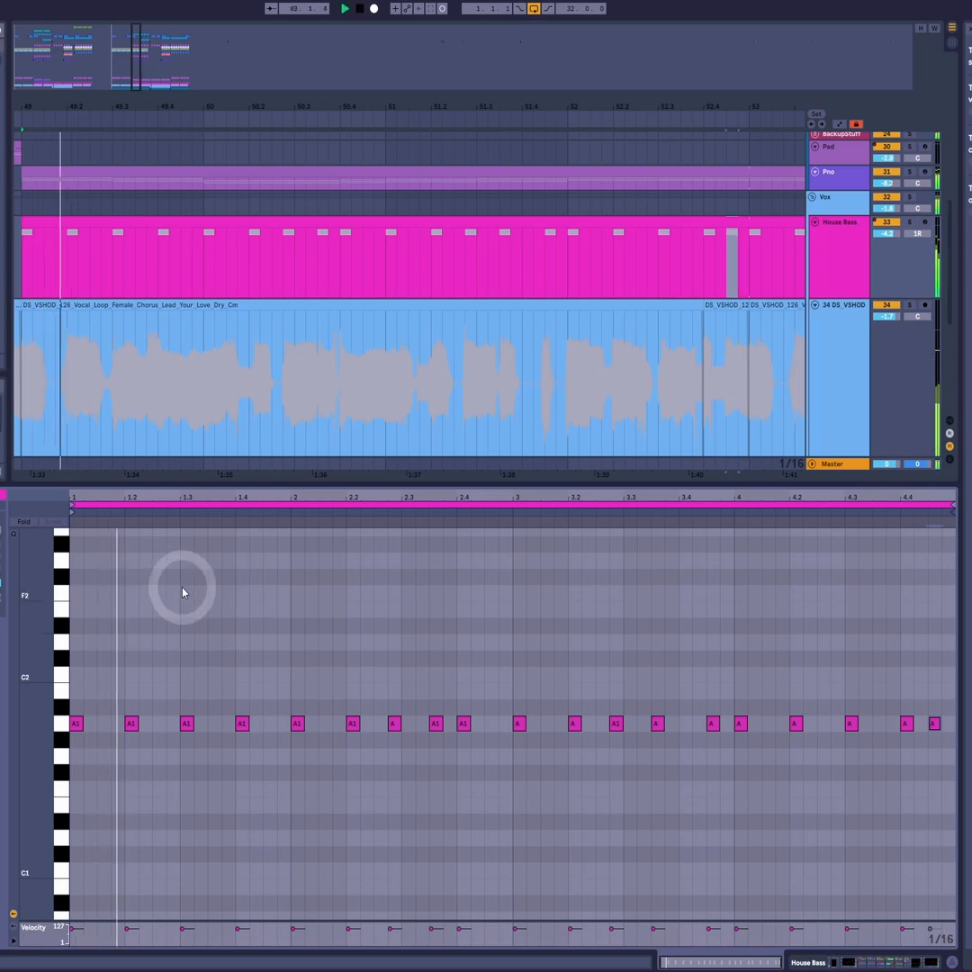
{"action": "key", "text": "space"}
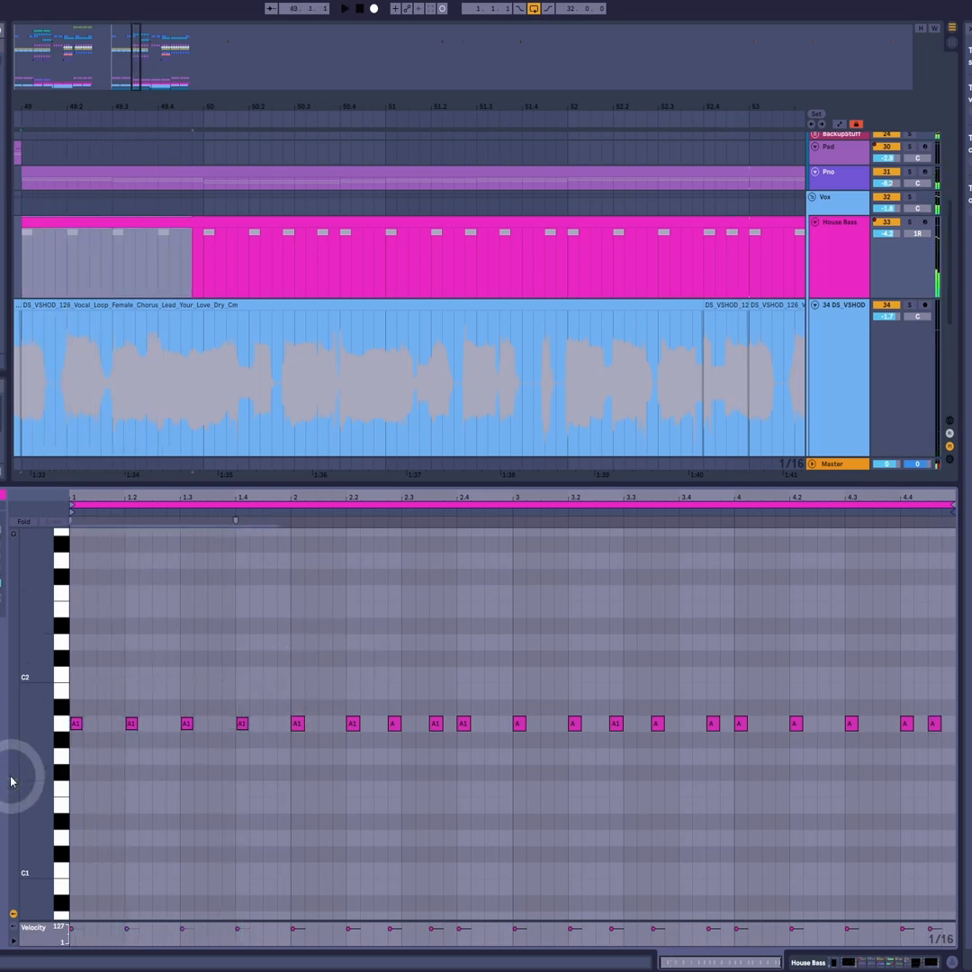
{"action": "key", "text": "0"}
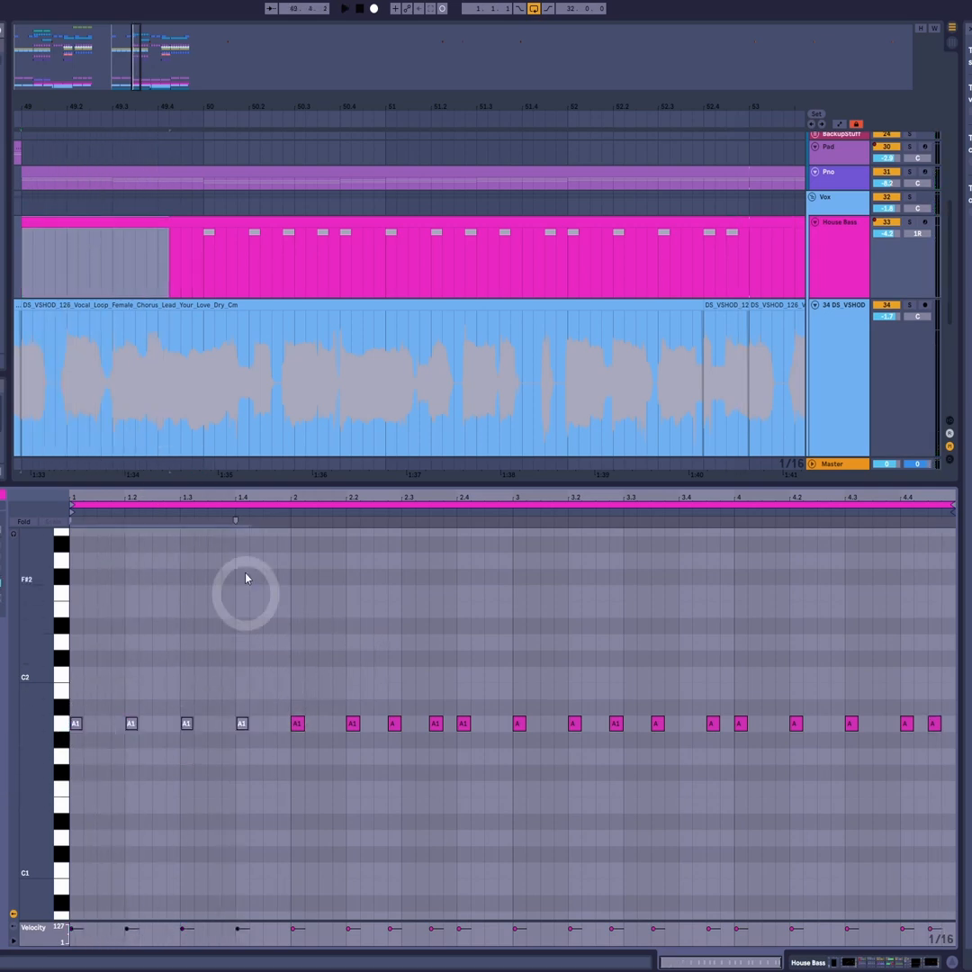
{"action": "left_click", "coordinate": [289, 511]}
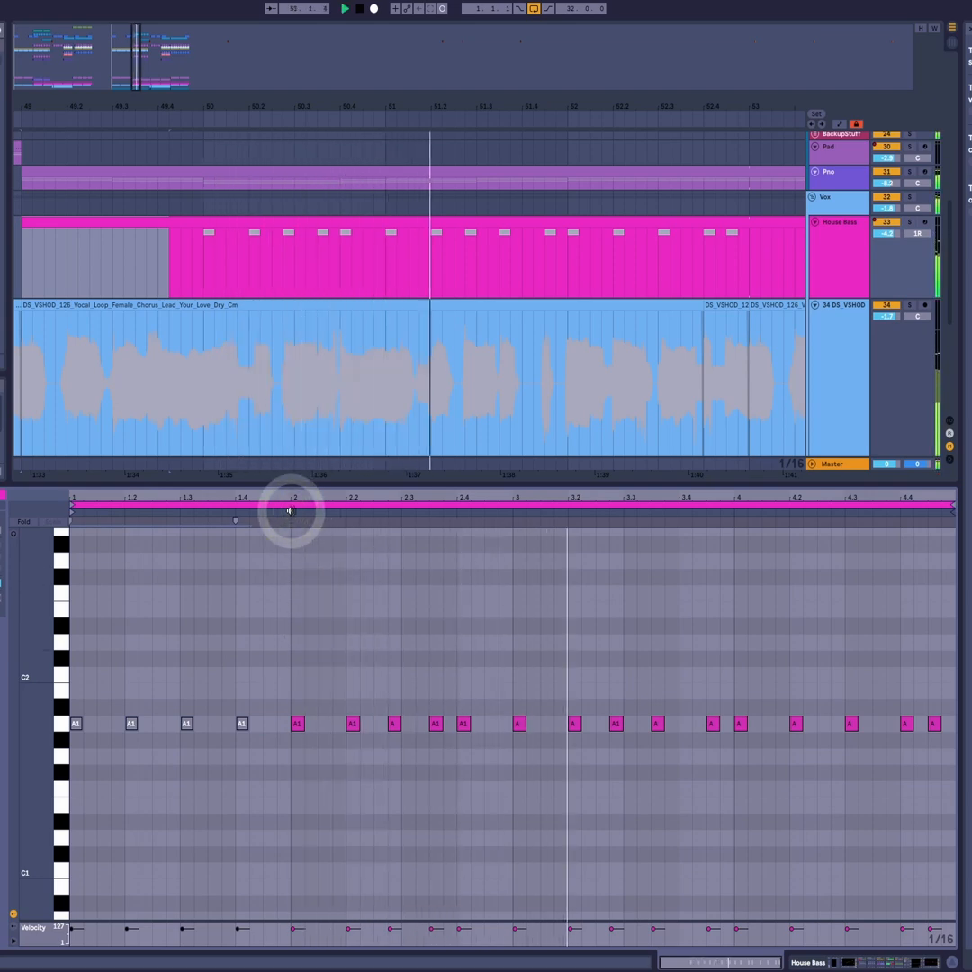
{"action": "key", "text": "space"}
- Delete the bar 1 notes and copy the five A1 notes of bar 2 into bar 1
{"action": "left_click_drag", "start_coordinate": [286, 697], "coordinate": [475, 789]}
{"action": "left_click_drag", "start_coordinate": [524, 681], "coordinate": [691, 812]}
{"action": "left_click_drag", "start_coordinate": [247, 666], "coordinate": [36, 809]}
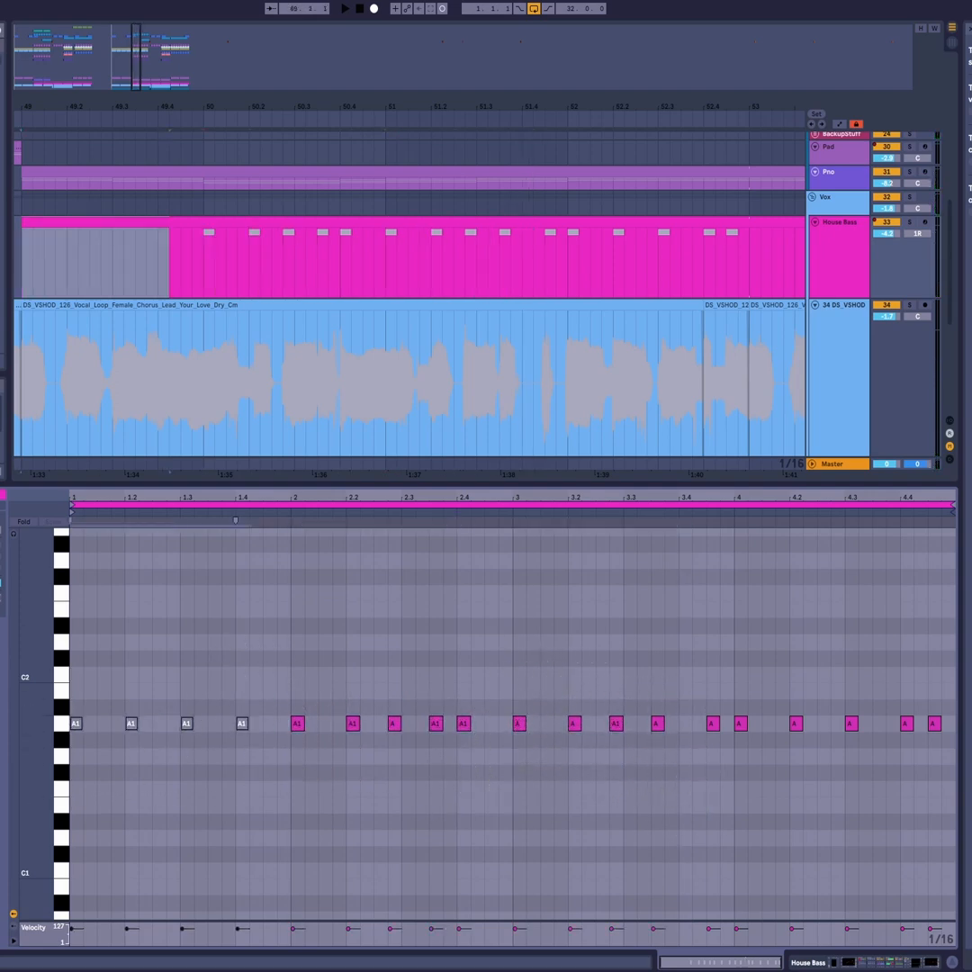
{"action": "key", "text": "Delete"}
{"action": "left_click_drag", "start_coordinate": [288, 684], "coordinate": [491, 814]}
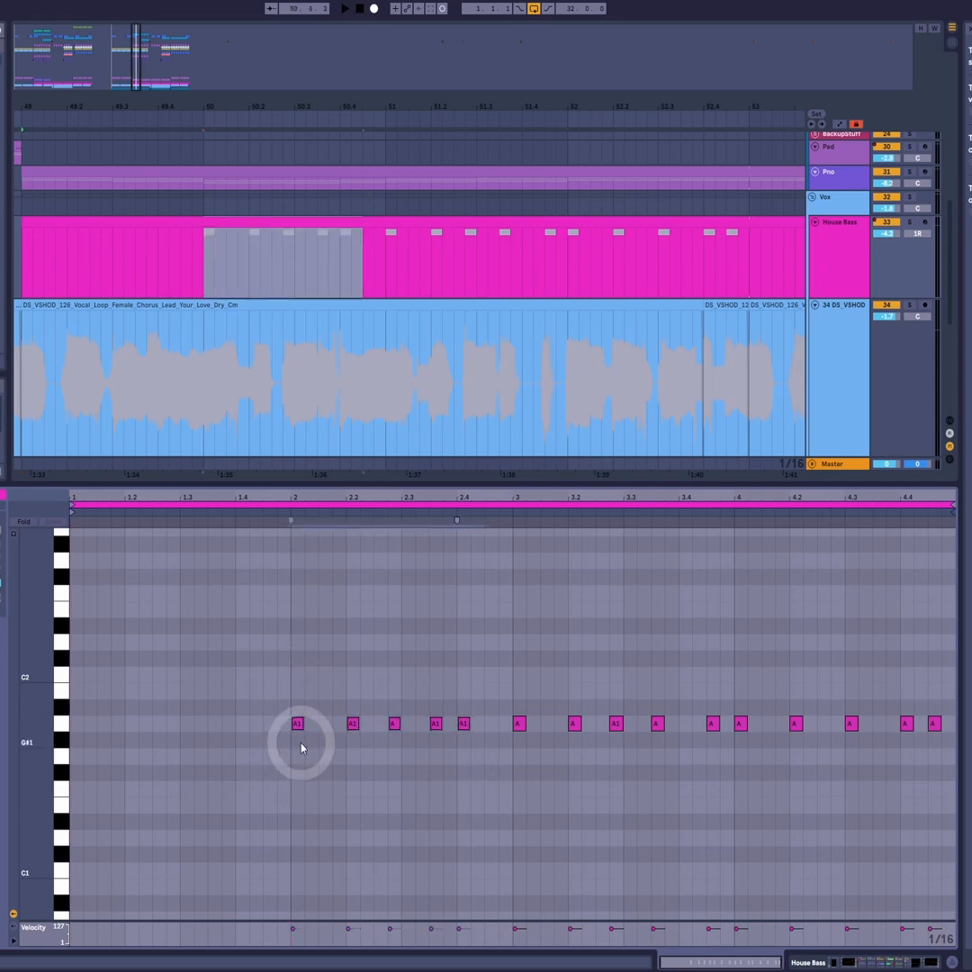
{"action": "left_click_drag", "start_coordinate": [297, 724], "coordinate": [82, 736]}
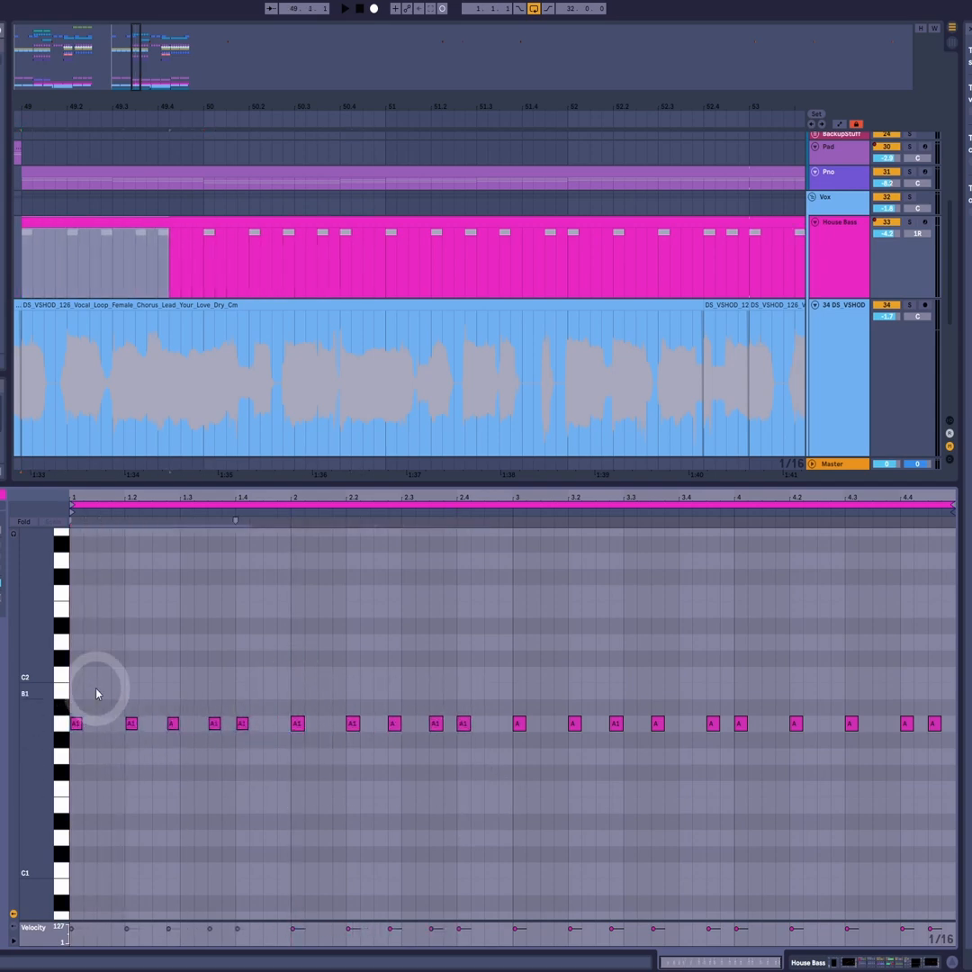
- Play the bassline from the start and move the last notes of bars 1 and 2 to 1.4.3 and 2.4.3
{"action": "left_click_drag", "start_coordinate": [73, 669], "coordinate": [681, 818]}
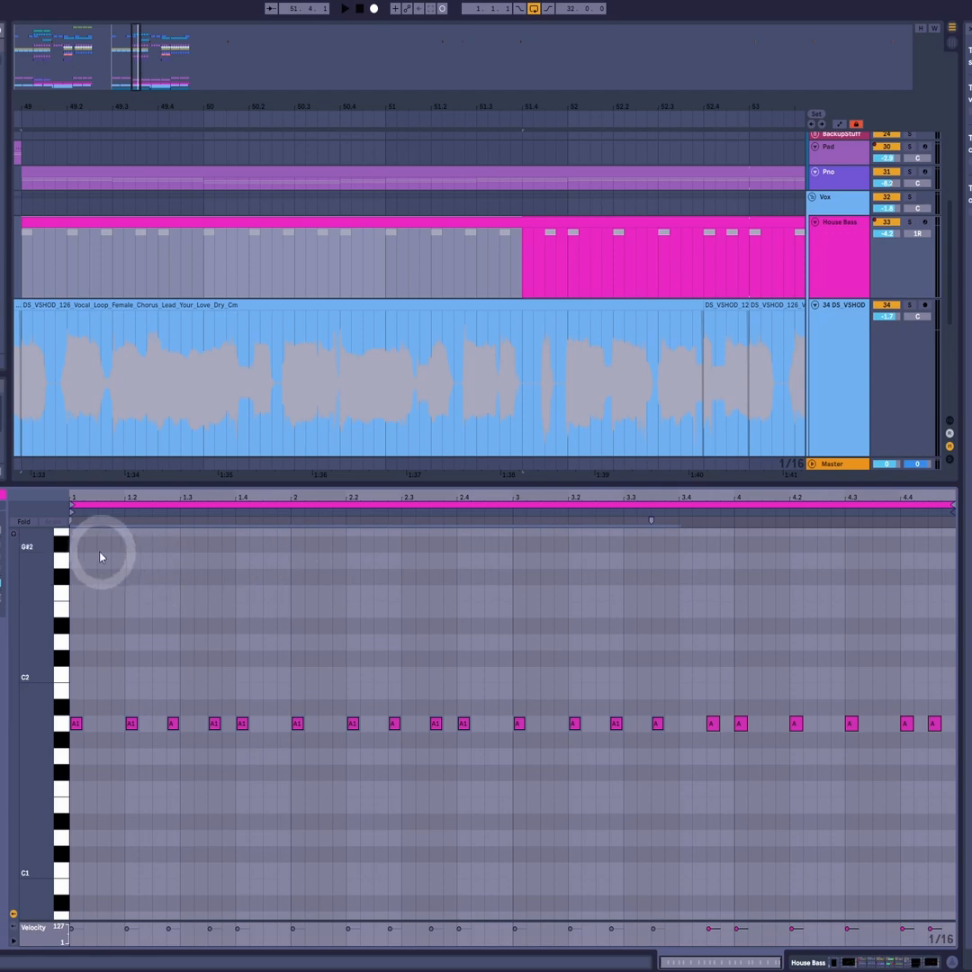
{"action": "left_click", "coordinate": [75, 558]}
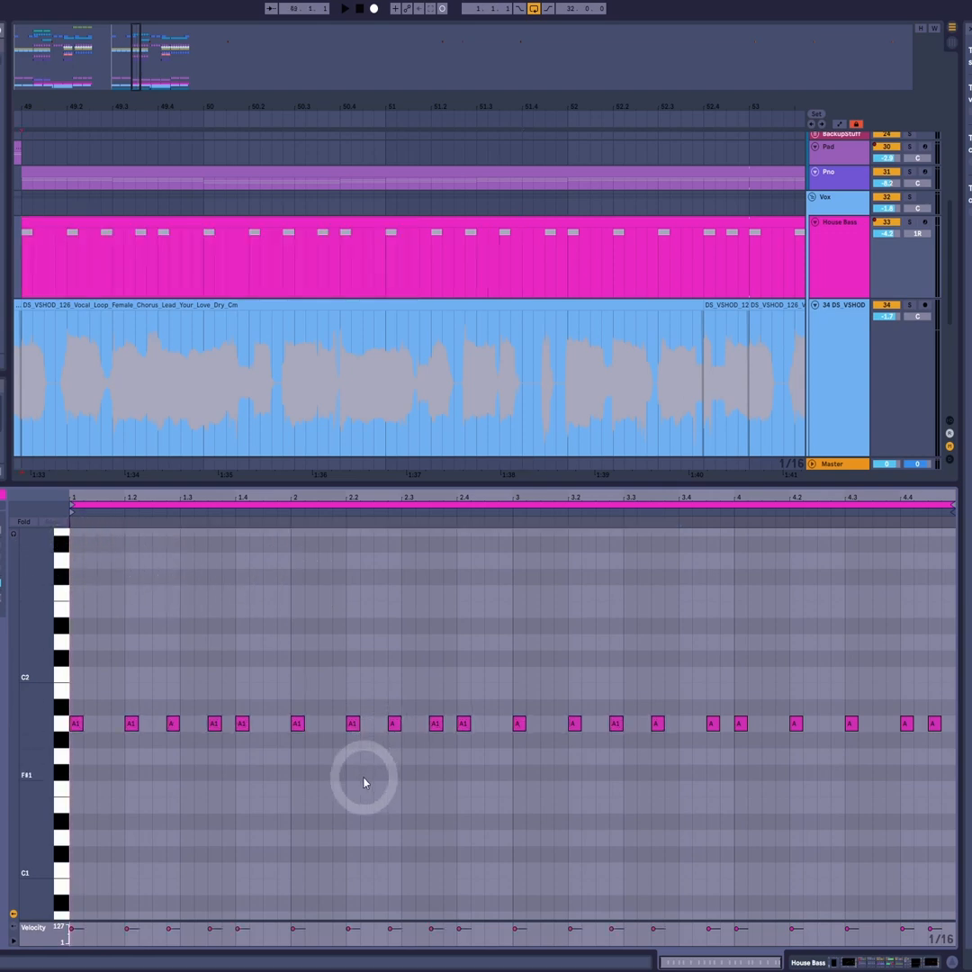
{"action": "key", "text": "space"}
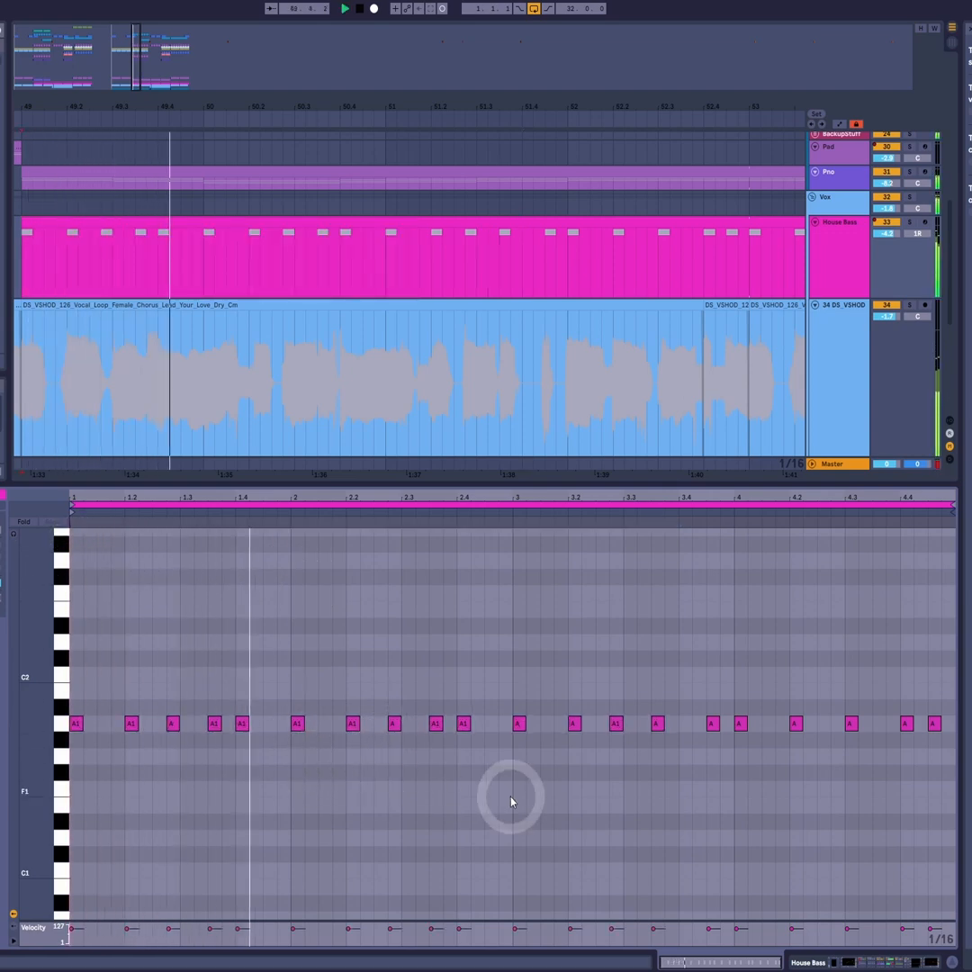
{"action": "key", "text": "space"}
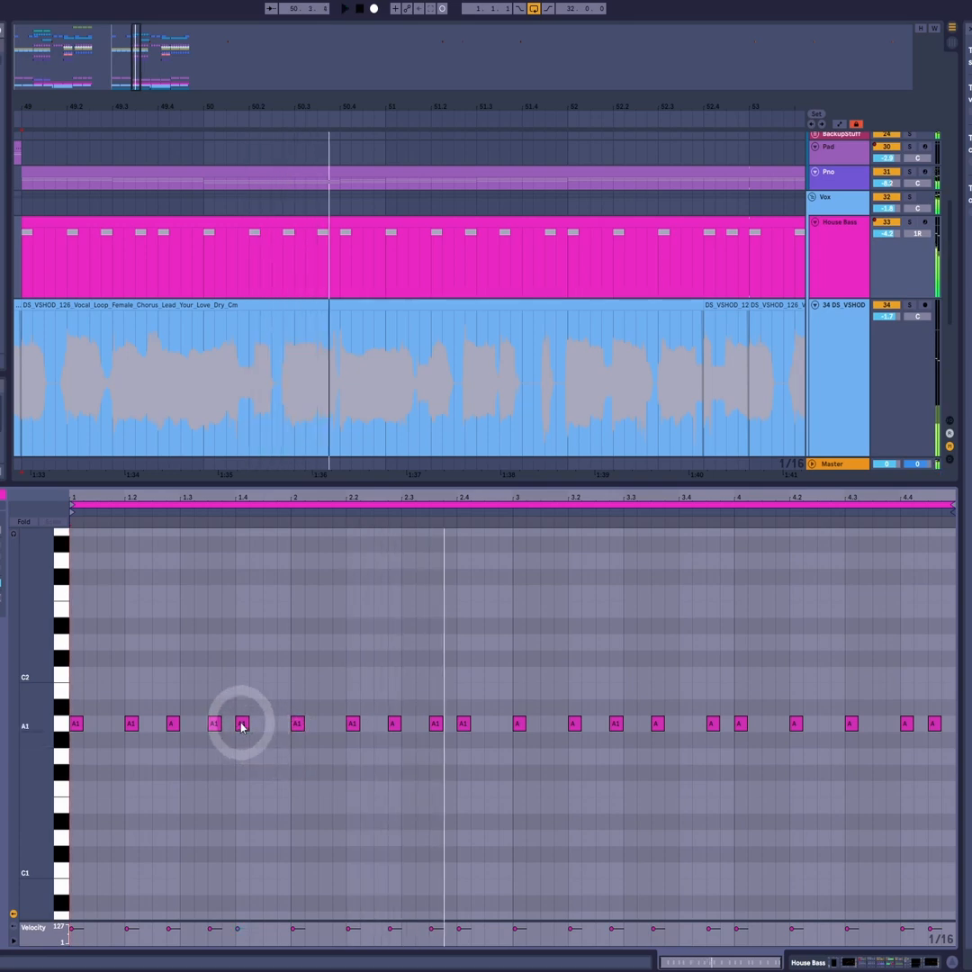
{"action": "left_click_drag", "start_coordinate": [241, 723], "coordinate": [269, 731]}
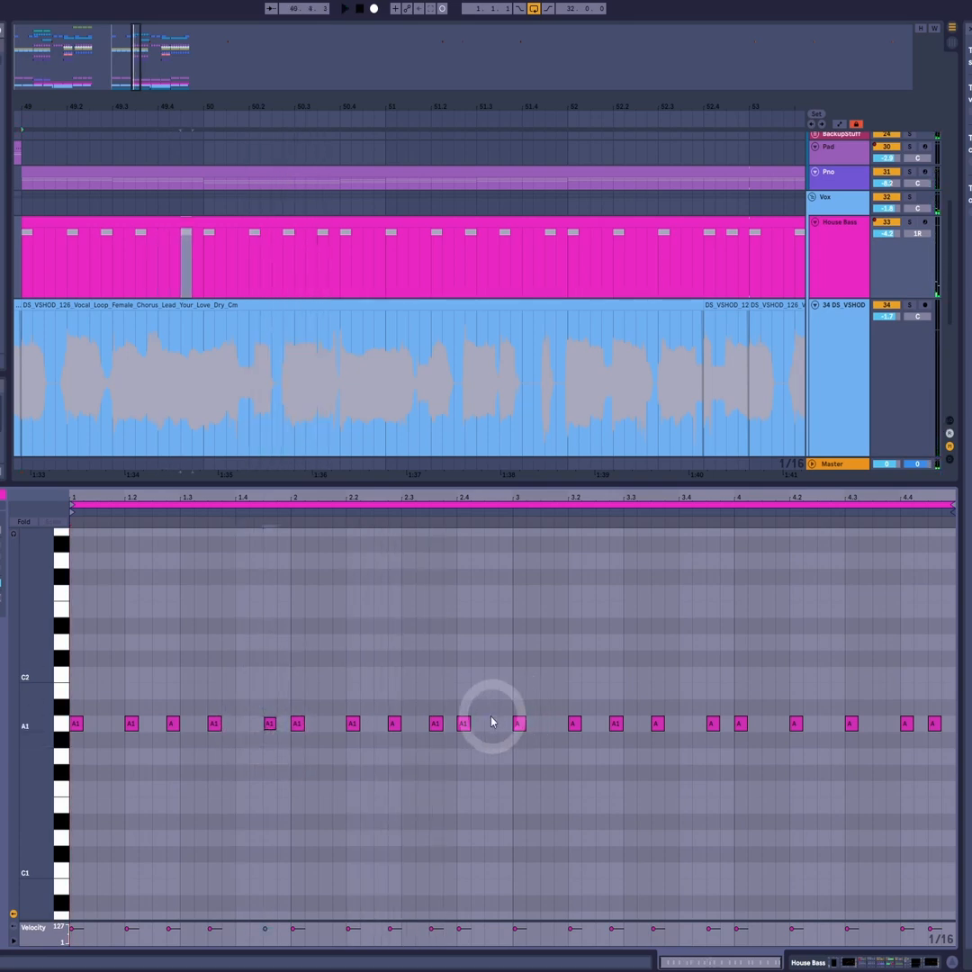
{"action": "left_click_drag", "start_coordinate": [464, 725], "coordinate": [492, 731]}
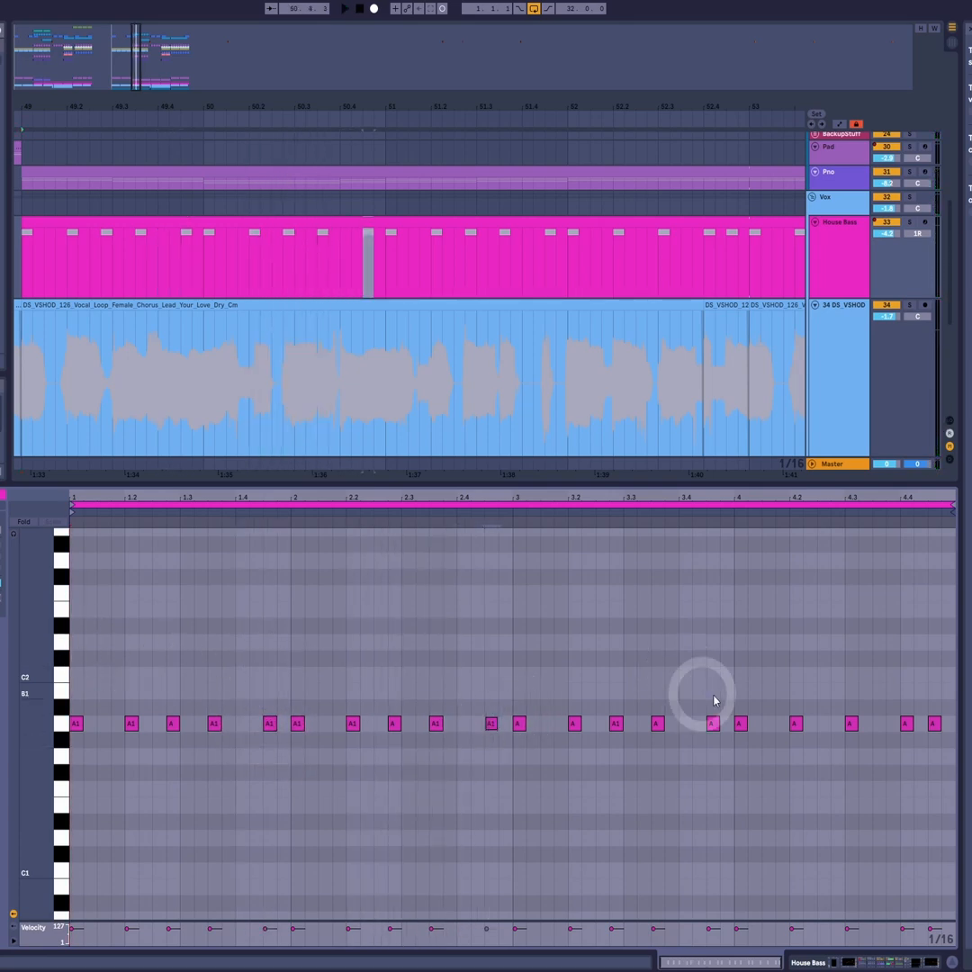
- Replace the A1 note at 4.3 with A1 notes at 4.2.4 and 4.3.3 and play the full bassline
{"action": "left_click_drag", "start_coordinate": [713, 697], "coordinate": [65, 776]}
{"action": "key", "text": "space"}
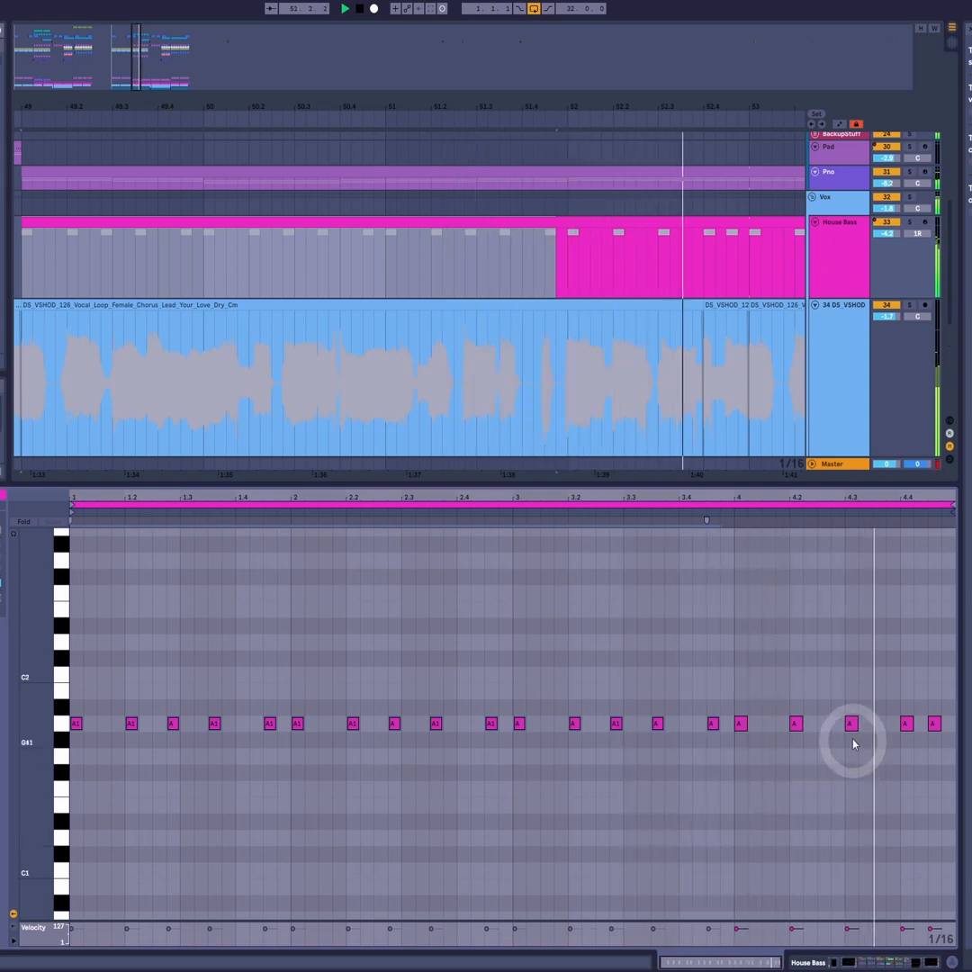
{"action": "key", "text": "space"}
{"action": "left_click_drag", "start_coordinate": [850, 725], "coordinate": [950, 746]}
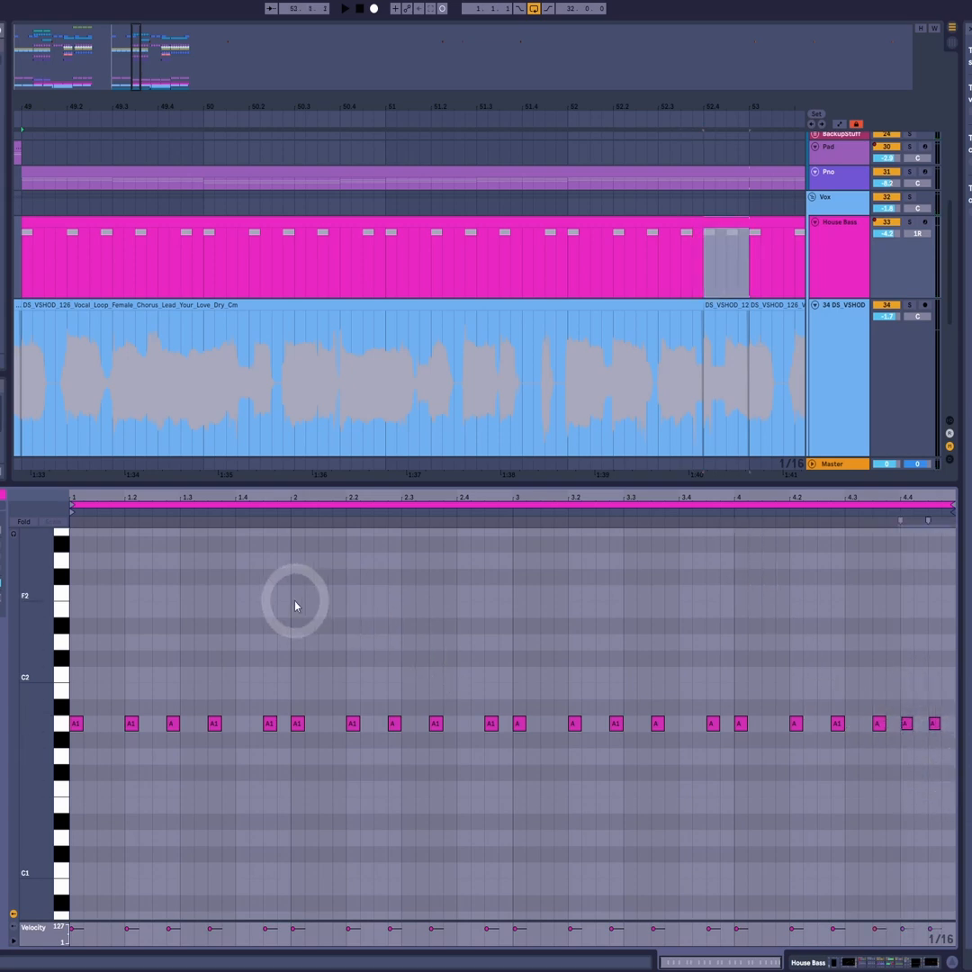
{"action": "key", "text": "space"}
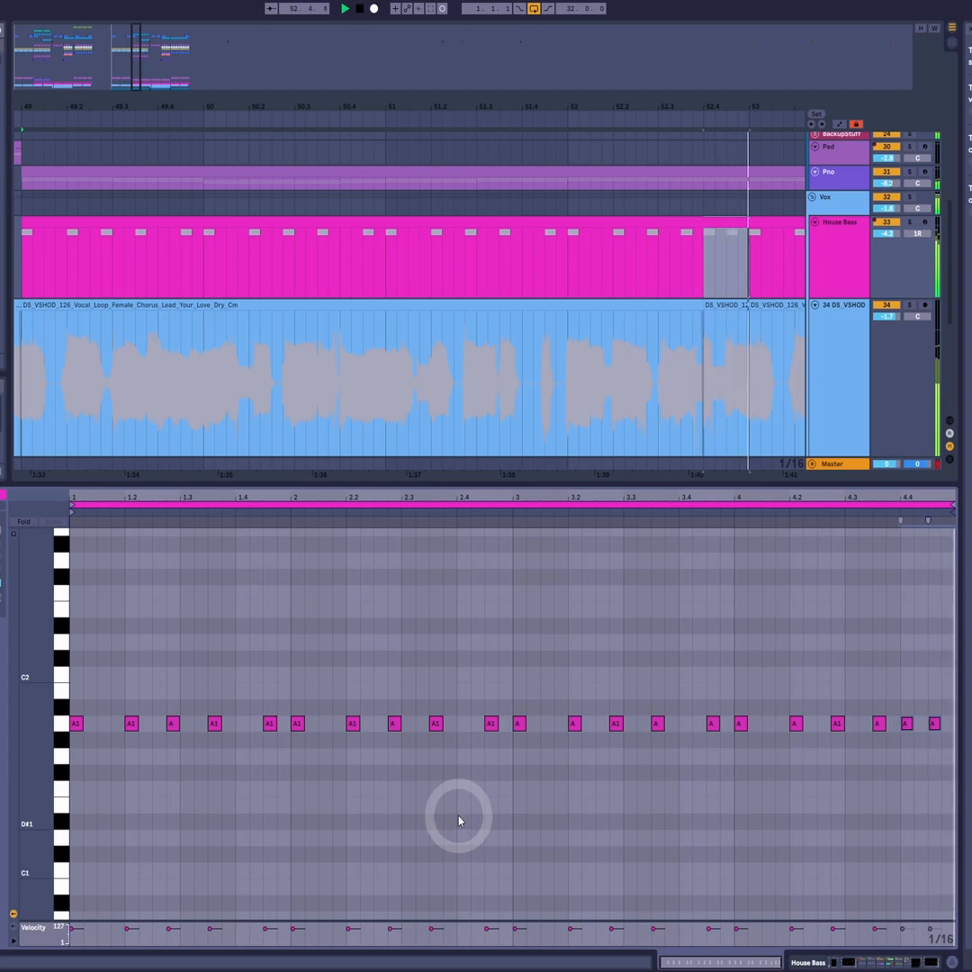
{"action": "key", "text": "space"}
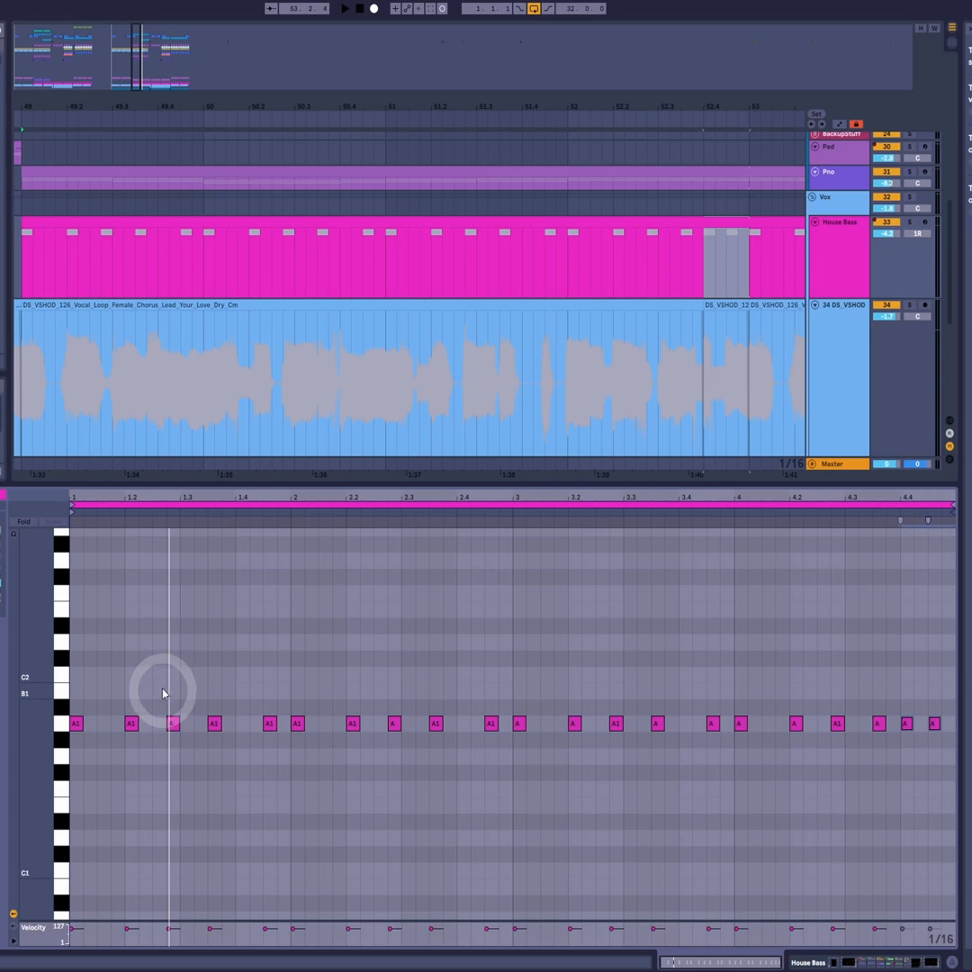
- Transpose the last three notes of bar 1 down to G1 and all five bar 2 notes down to D1
{"action": "left_click_drag", "start_coordinate": [153, 705], "coordinate": [263, 759]}
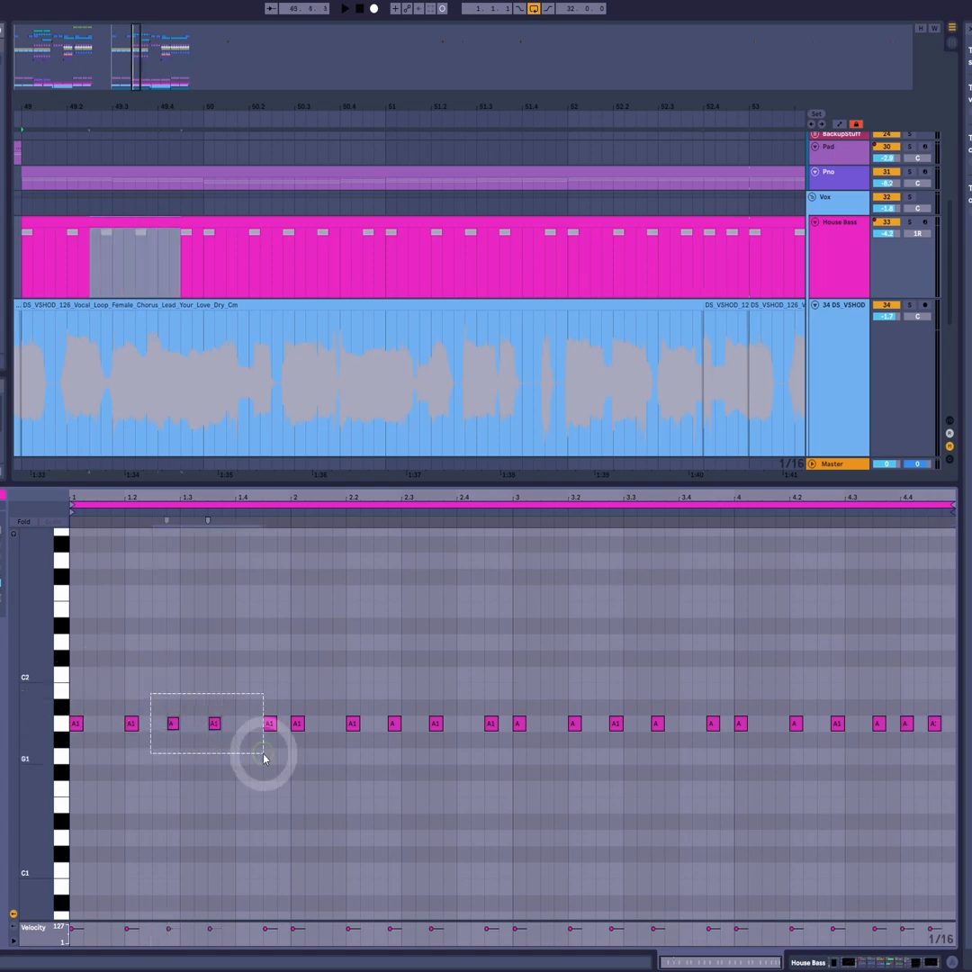
{"action": "key", "text": "Down"}
{"action": "left_click_drag", "start_coordinate": [292, 694], "coordinate": [491, 779]}
{"action": "key", "text": "Down"}
{"action": "key", "text": "Down"}
{"action": "key", "text": "Down"}
{"action": "key", "text": "Down"}
{"action": "key", "text": "Down"}
{"action": "key", "text": "Down"}
{"action": "key", "text": "Down"}
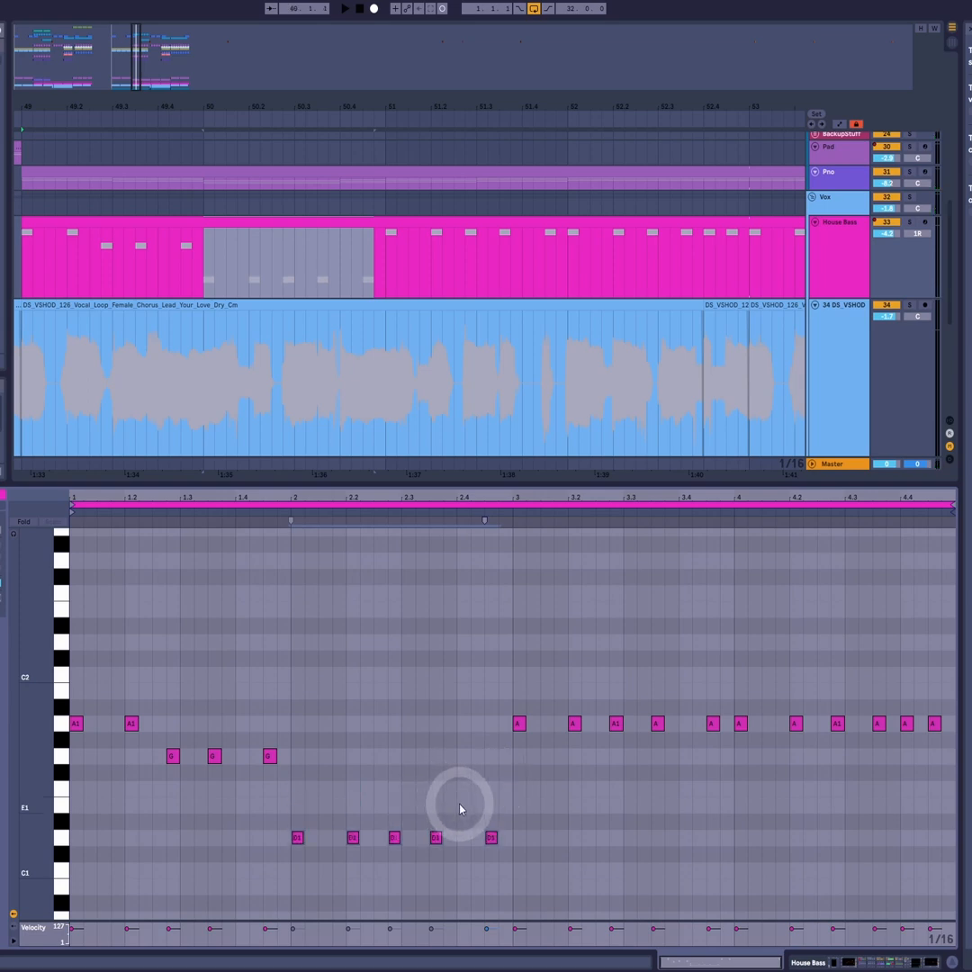
- Play from bar 2 and raise the last note of bar 2 from the D1 row to E1
{"action": "key", "text": "space"}
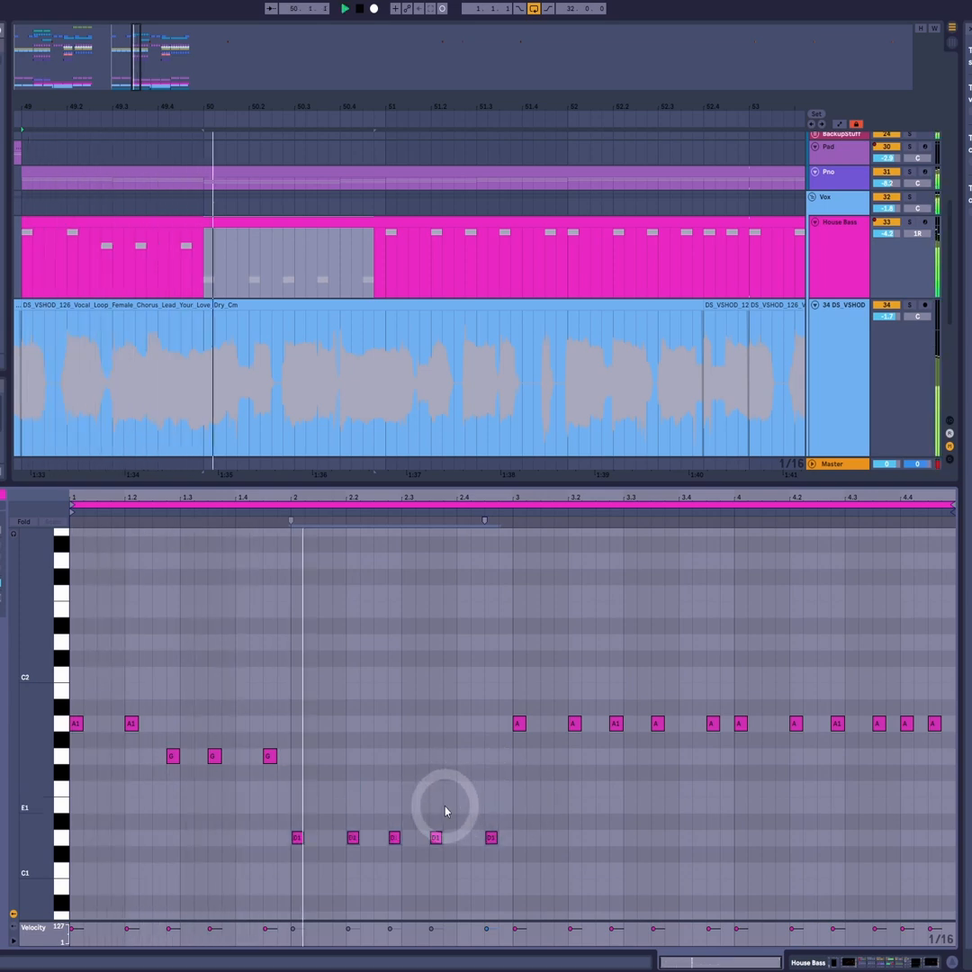
{"action": "key", "text": "space"}
{"action": "left_click_drag", "start_coordinate": [459, 803], "coordinate": [528, 856]}
{"action": "key", "text": "Up"}
{"action": "key", "text": "Up"}
- Transpose the first four notes of bar 3 down to F1 and the last note of bar 3 to G1
{"action": "left_click_drag", "start_coordinate": [484, 706], "coordinate": [721, 763]}
{"action": "key", "text": "Down"}
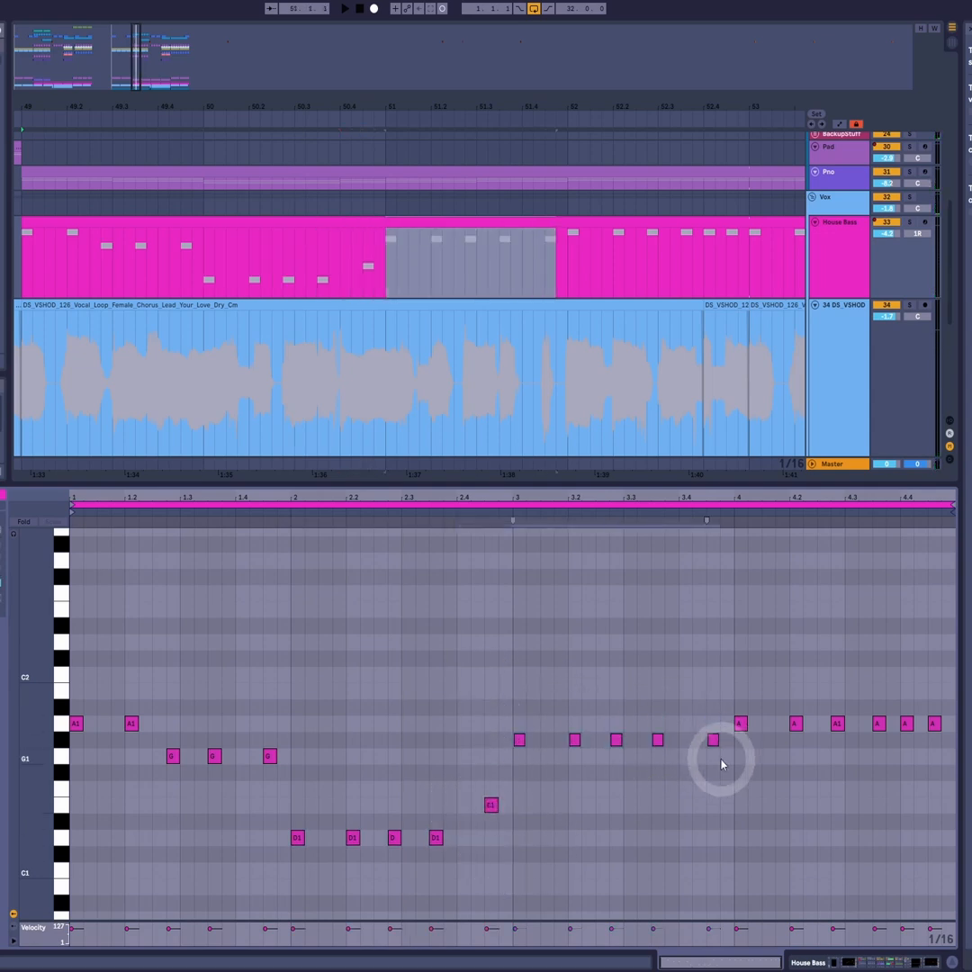
{"action": "left_click_drag", "start_coordinate": [701, 707], "coordinate": [730, 847]}
{"action": "key", "text": "Up"}
{"action": "key", "text": "Up"}
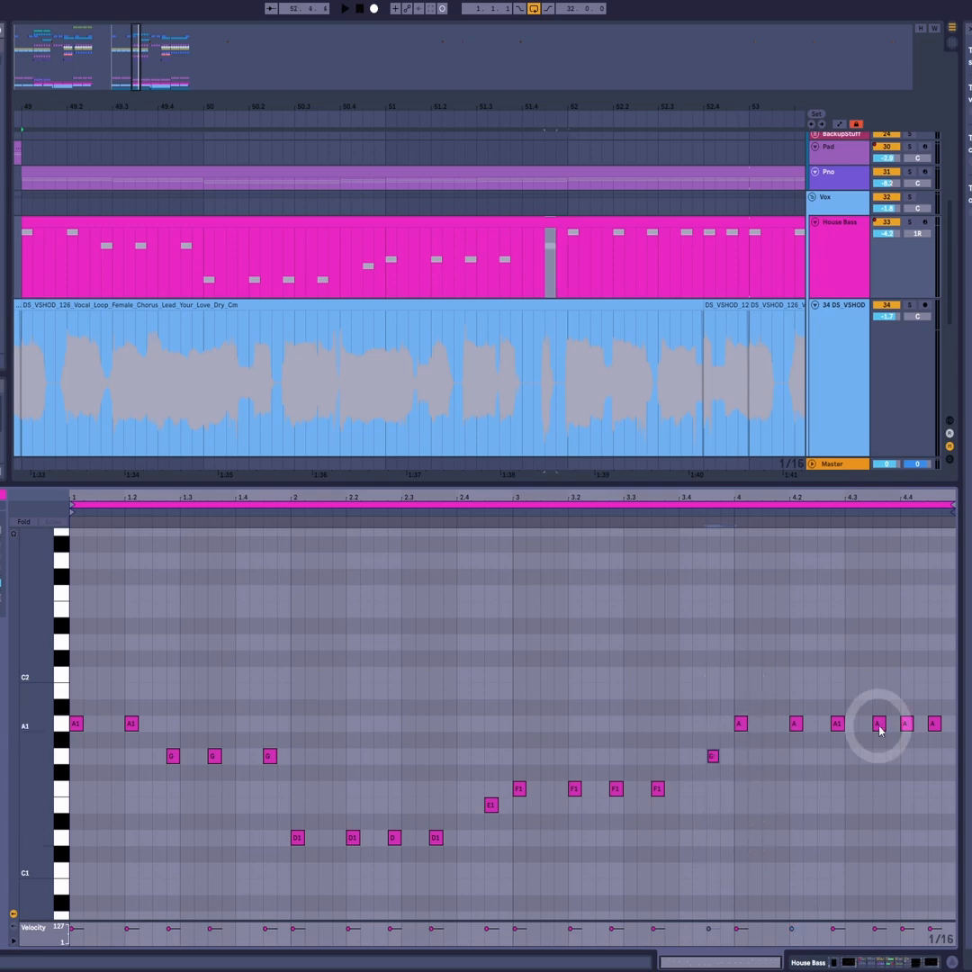
- Play the bassline and raise the third and fourth notes of bar 3 to G1
{"action": "key", "text": "space"}
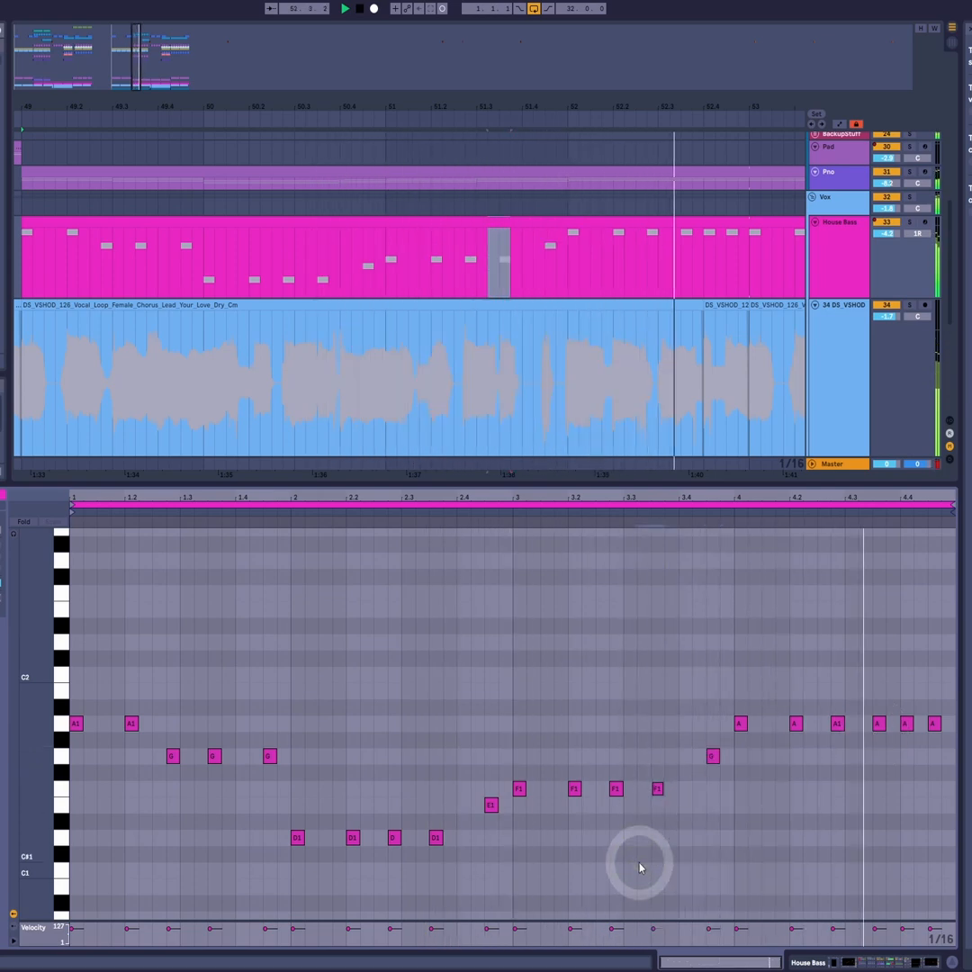
{"action": "key", "text": "Up"}
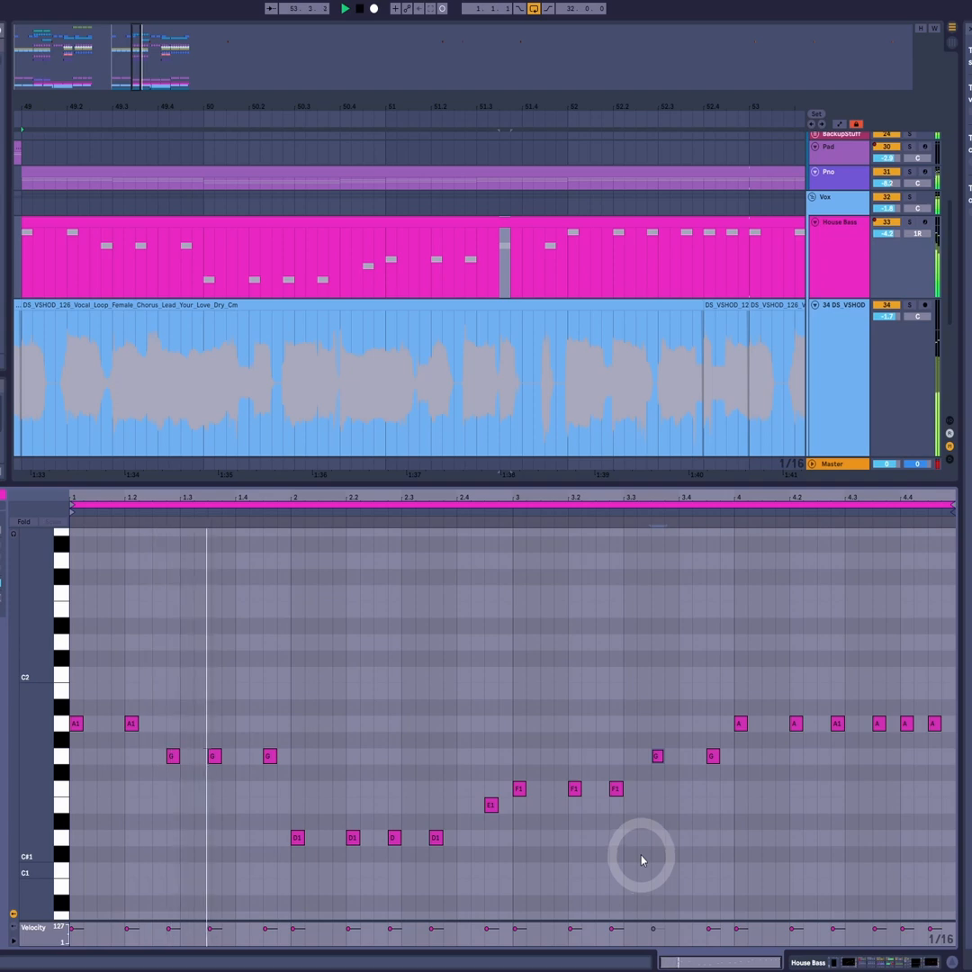
{"action": "left_click_drag", "start_coordinate": [623, 763], "coordinate": [621, 815]}
{"action": "key", "text": "Up"}
{"action": "key", "text": "Up"}
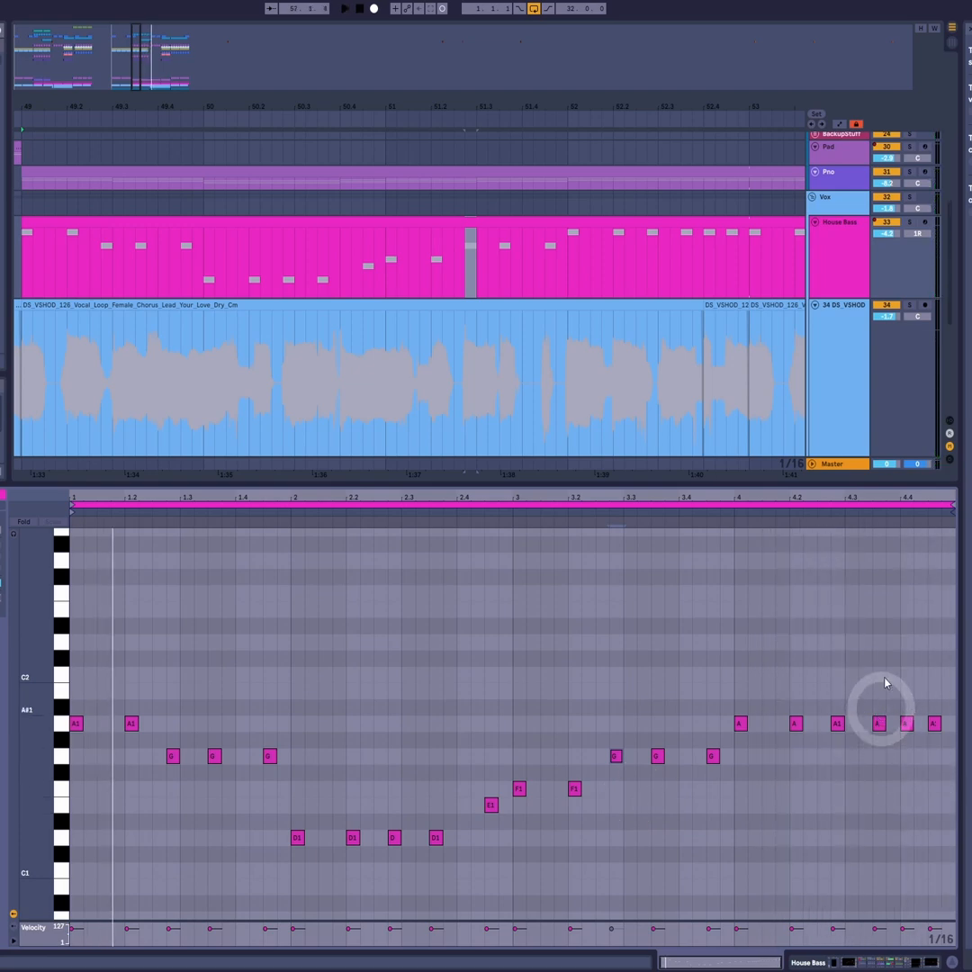
- Raise the last two notes of bar 4 to C2
{"action": "left_click_drag", "start_coordinate": [903, 699], "coordinate": [942, 759]}
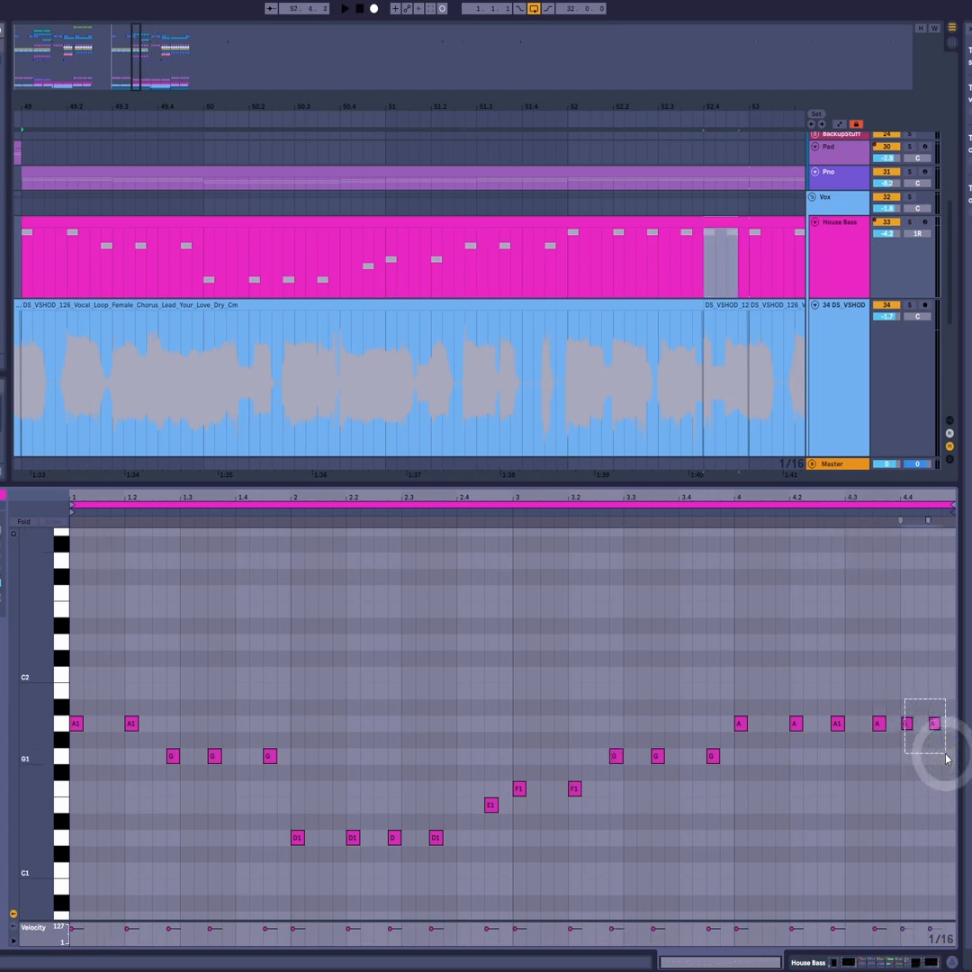
{"action": "left_click_drag", "start_coordinate": [889, 668], "coordinate": [948, 779]}
{"action": "key", "text": "Up"}
{"action": "key", "text": "Up"}
{"action": "key", "text": "Up"}
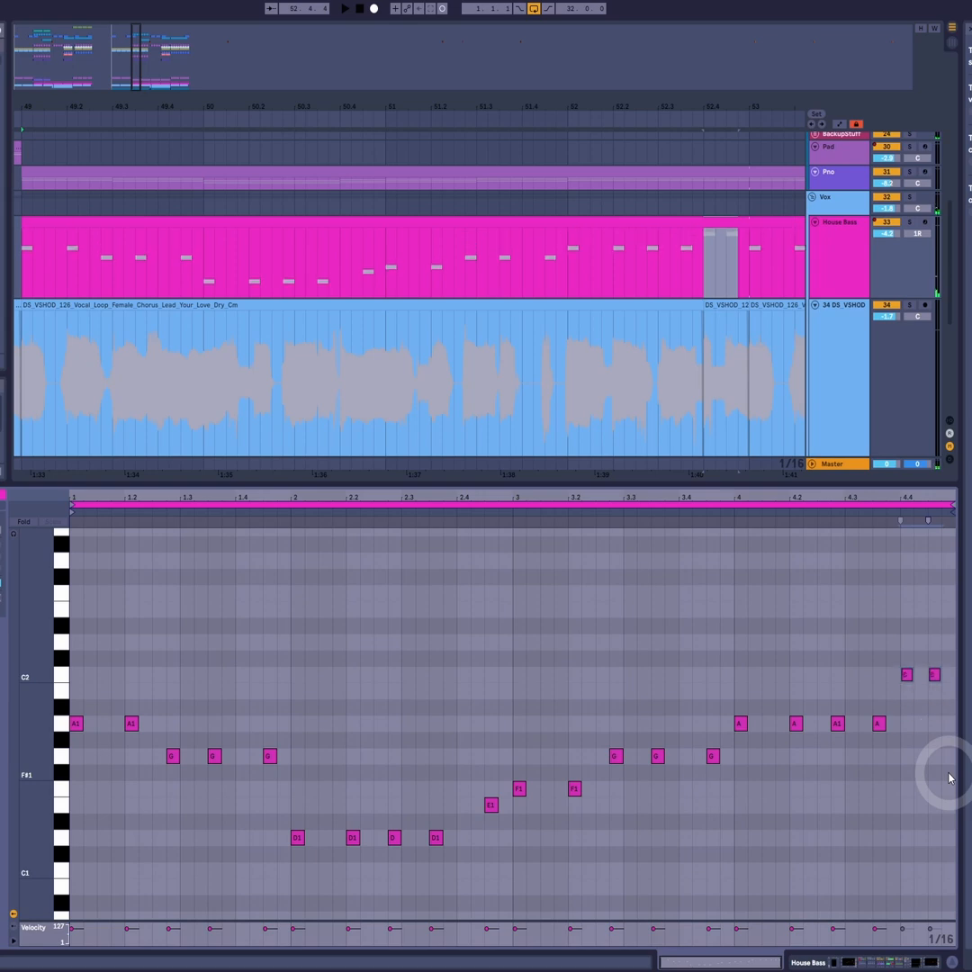
- Play the clip from bar 4 and raise the final note of the bassline to E2
{"action": "left_click", "coordinate": [728, 515]}
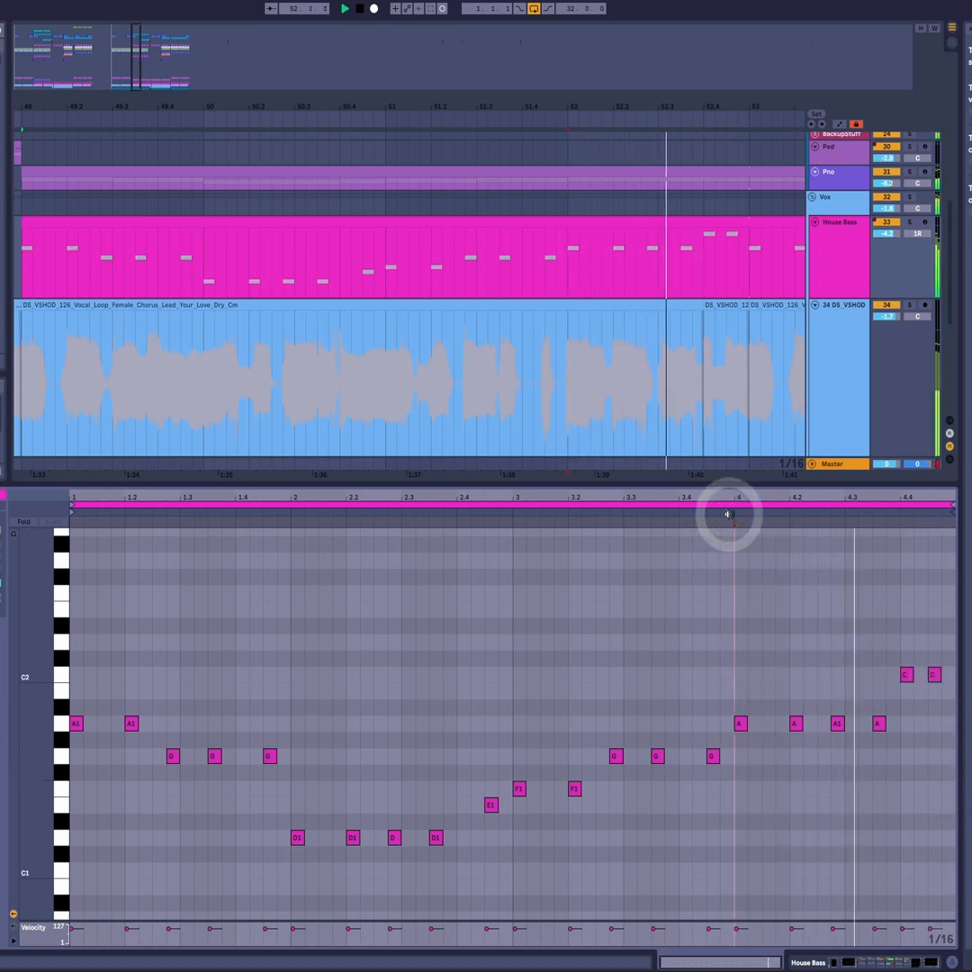
{"action": "key", "text": "space"}
{"action": "left_click_drag", "start_coordinate": [945, 618], "coordinate": [938, 735]}
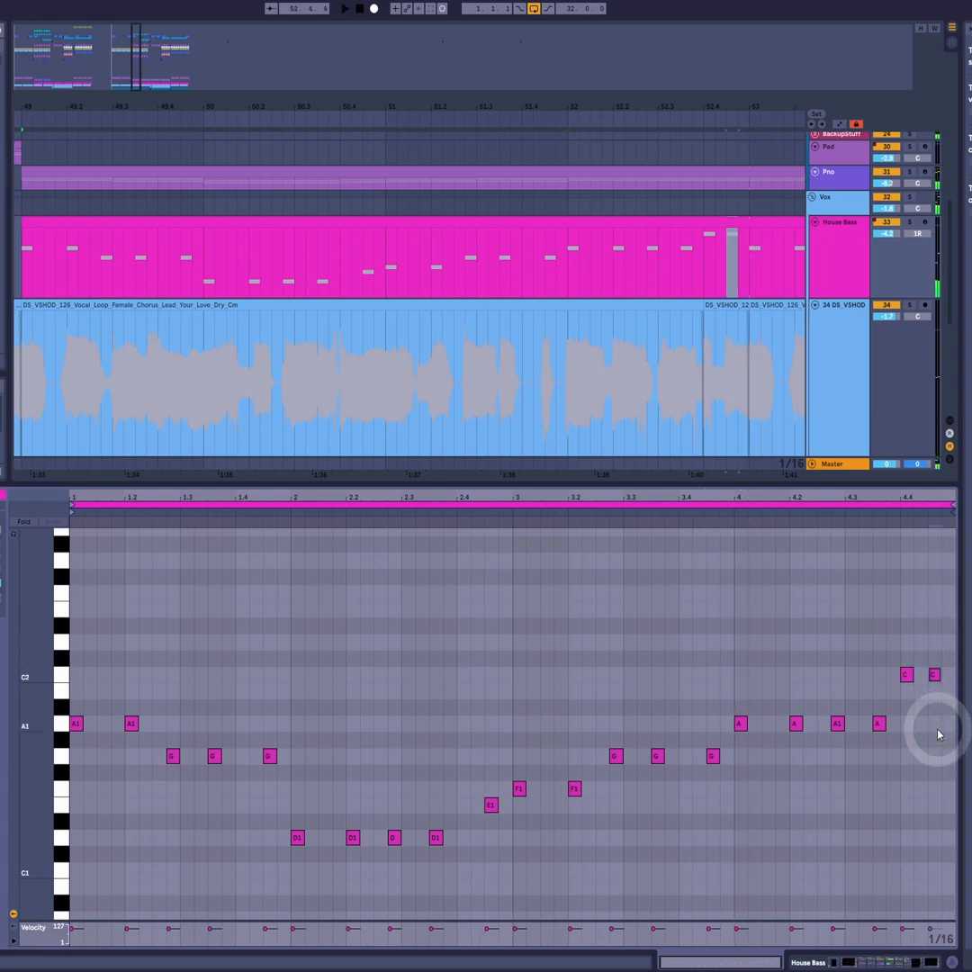
{"action": "key", "text": "Up"}
{"action": "key", "text": "Up"}
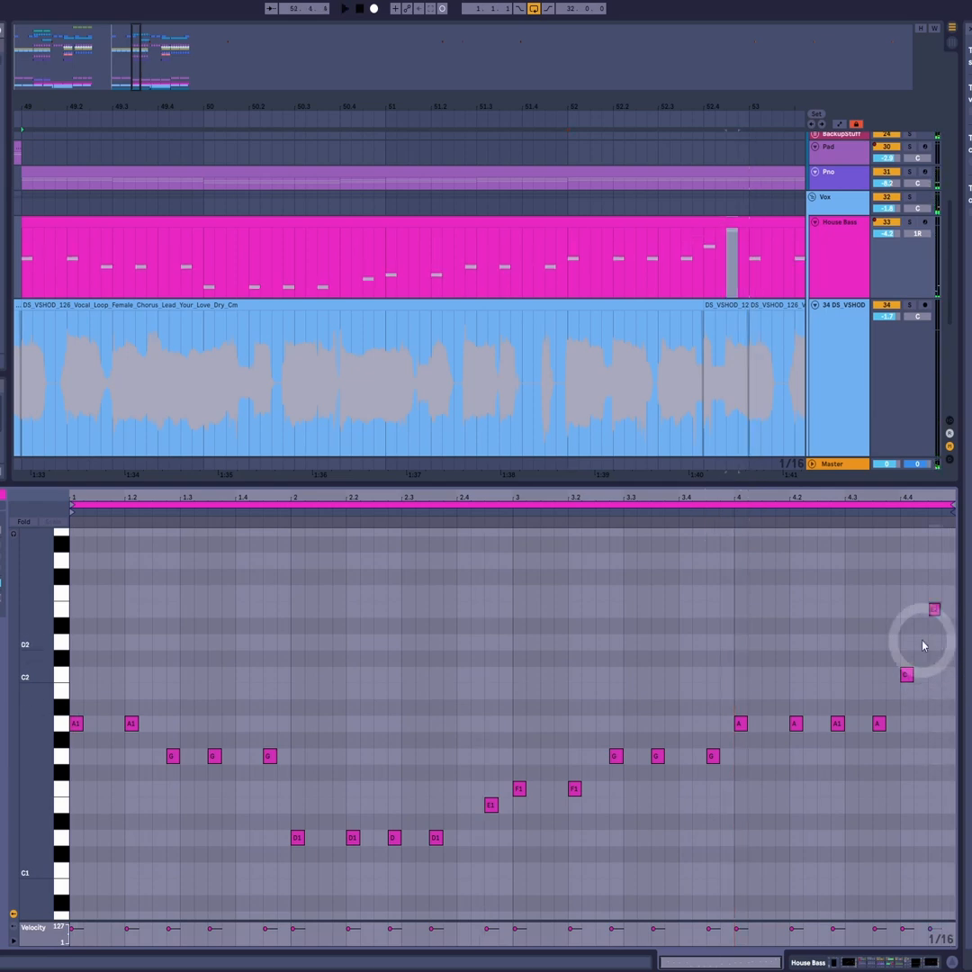
- Play the bassline with its new ending from within bar 4 and stop playback
{"action": "left_click", "coordinate": [824, 513]}
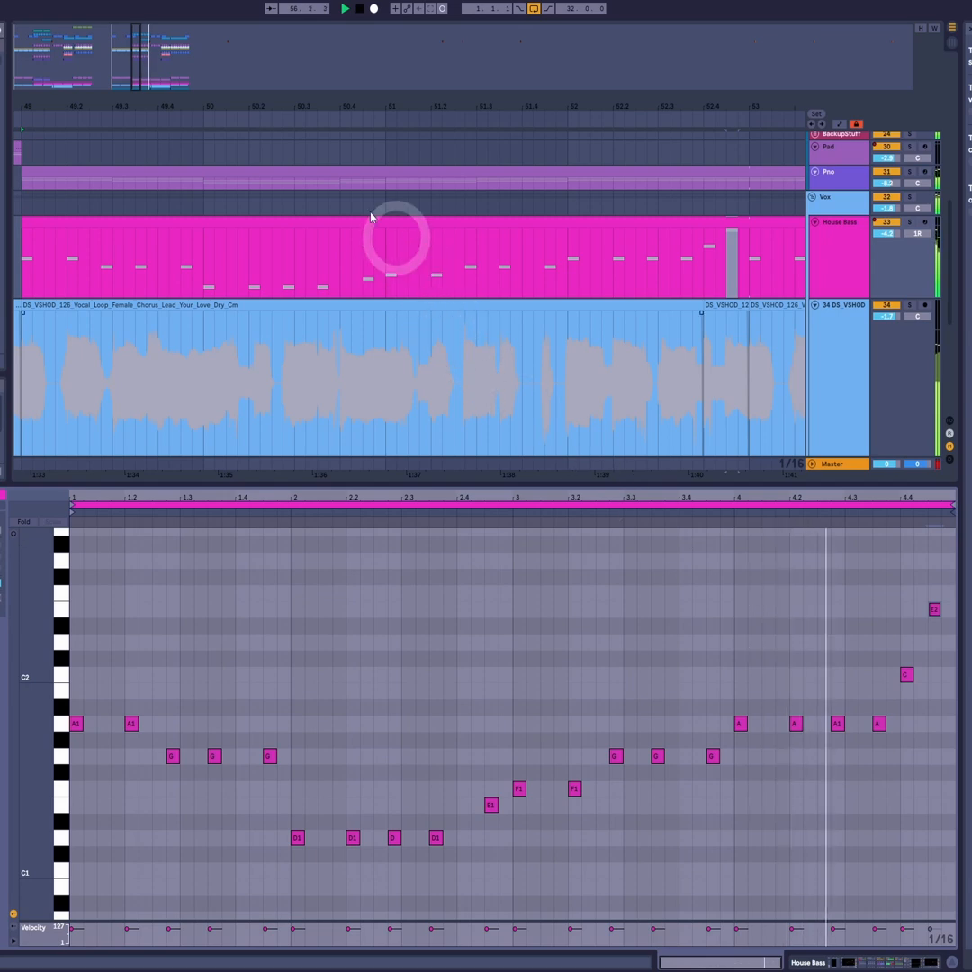
{"action": "left_click", "coordinate": [349, 106]}
{"action": "left_click_drag", "start_coordinate": [349, 107], "coordinate": [349, 106]}
{"action": "key", "text": "space"}
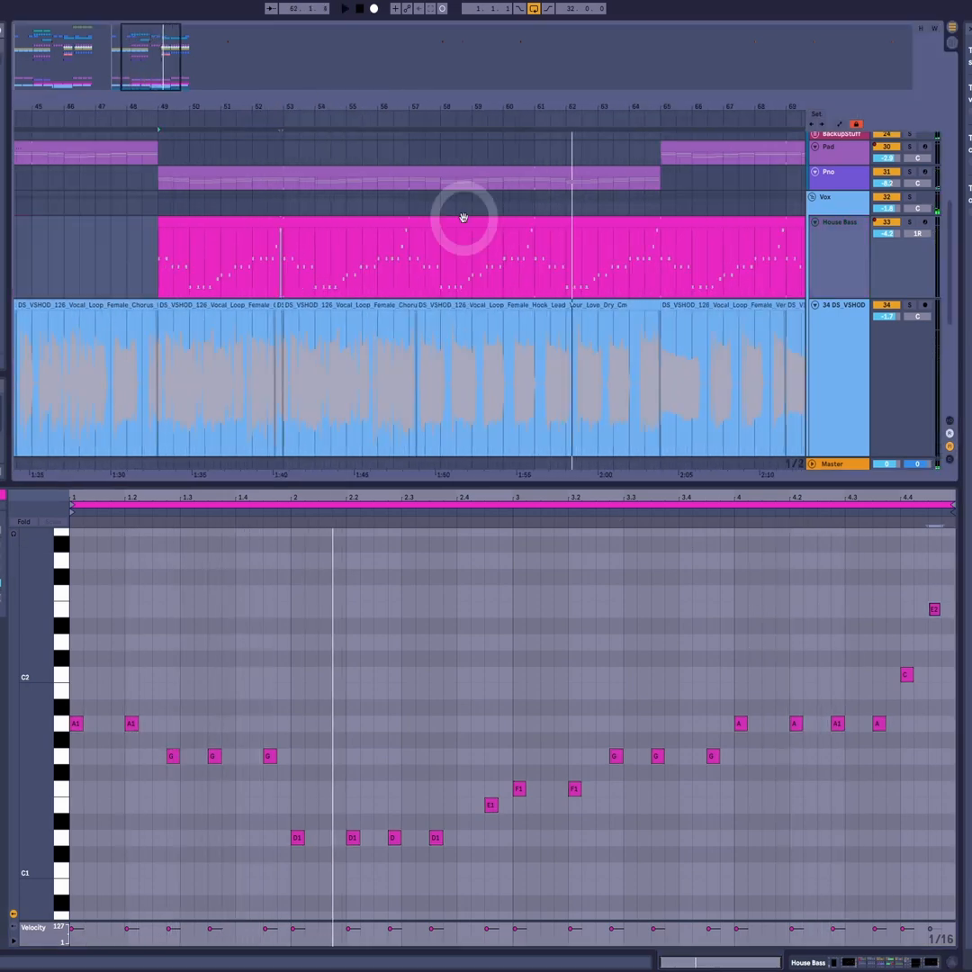
- Place the House Bass track directly below the Sub track and end its clips at bar 65
{"action": "left_click", "coordinate": [464, 217]}
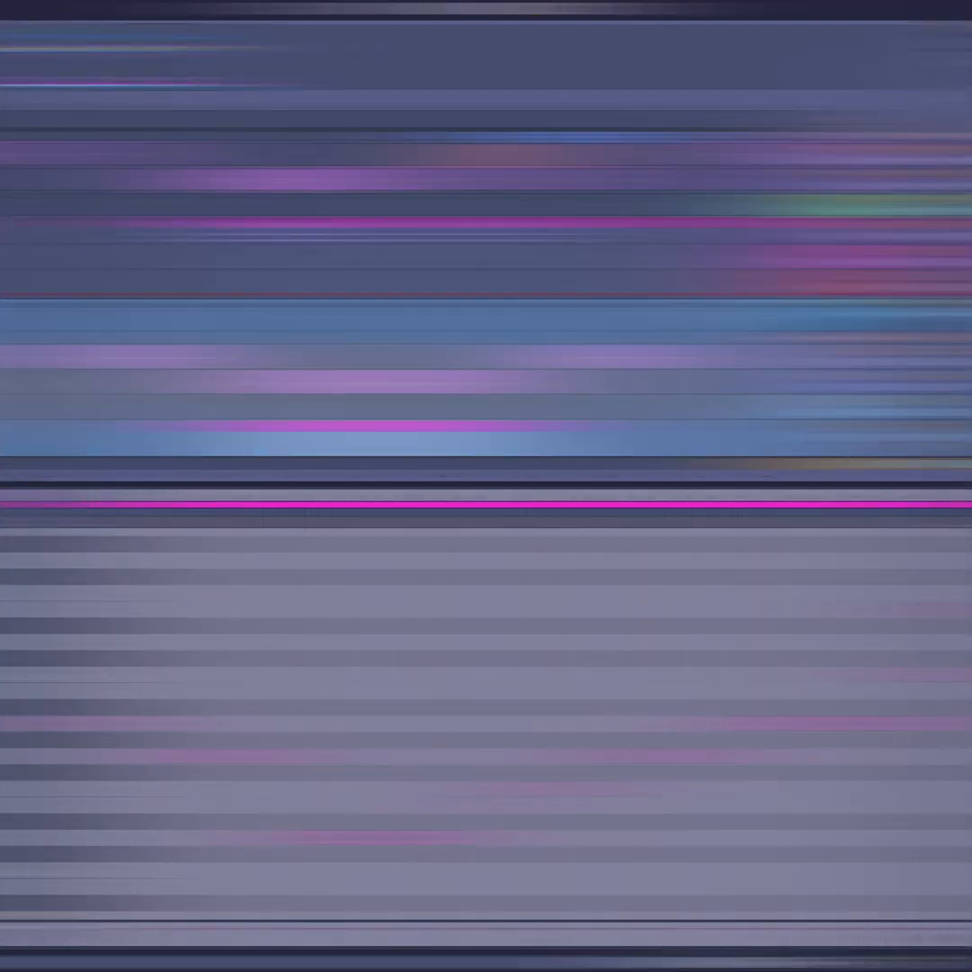
{"action": "left_click", "coordinate": [367, 351]}
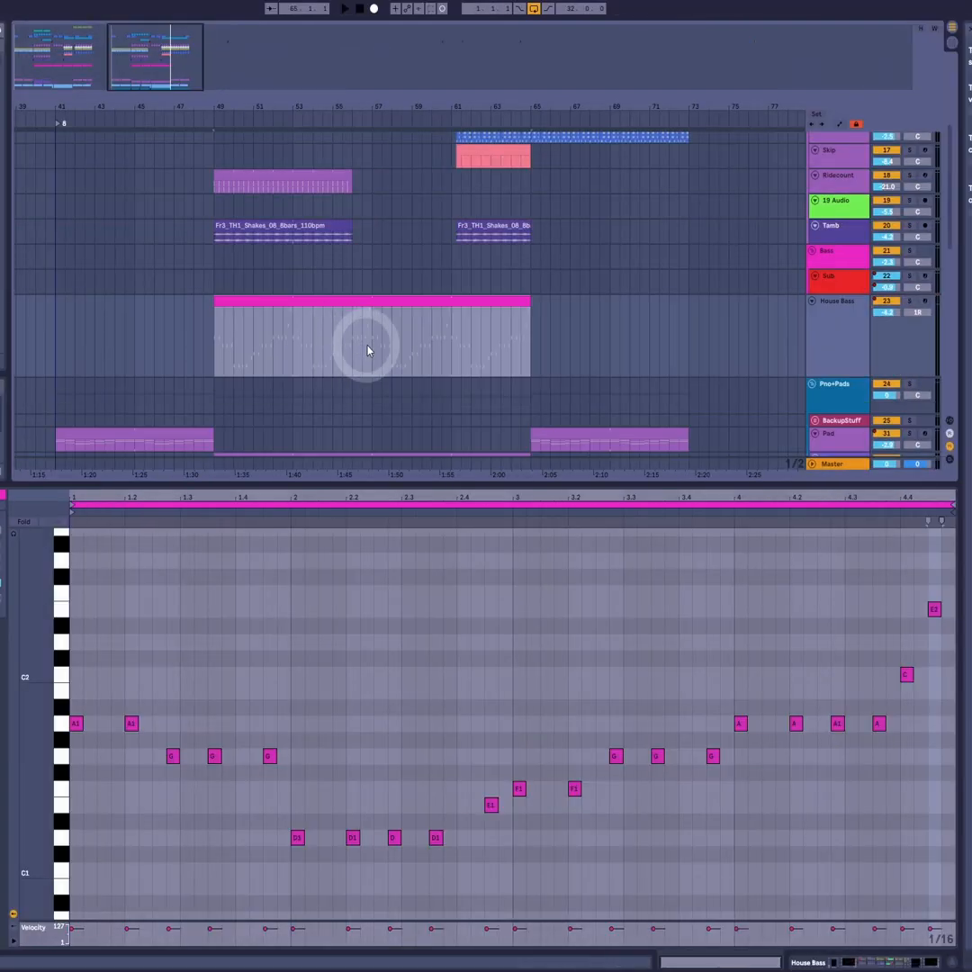
{"action": "scroll", "coordinate": [760, 342], "scroll_direction": "down", "scroll_amount": 1}
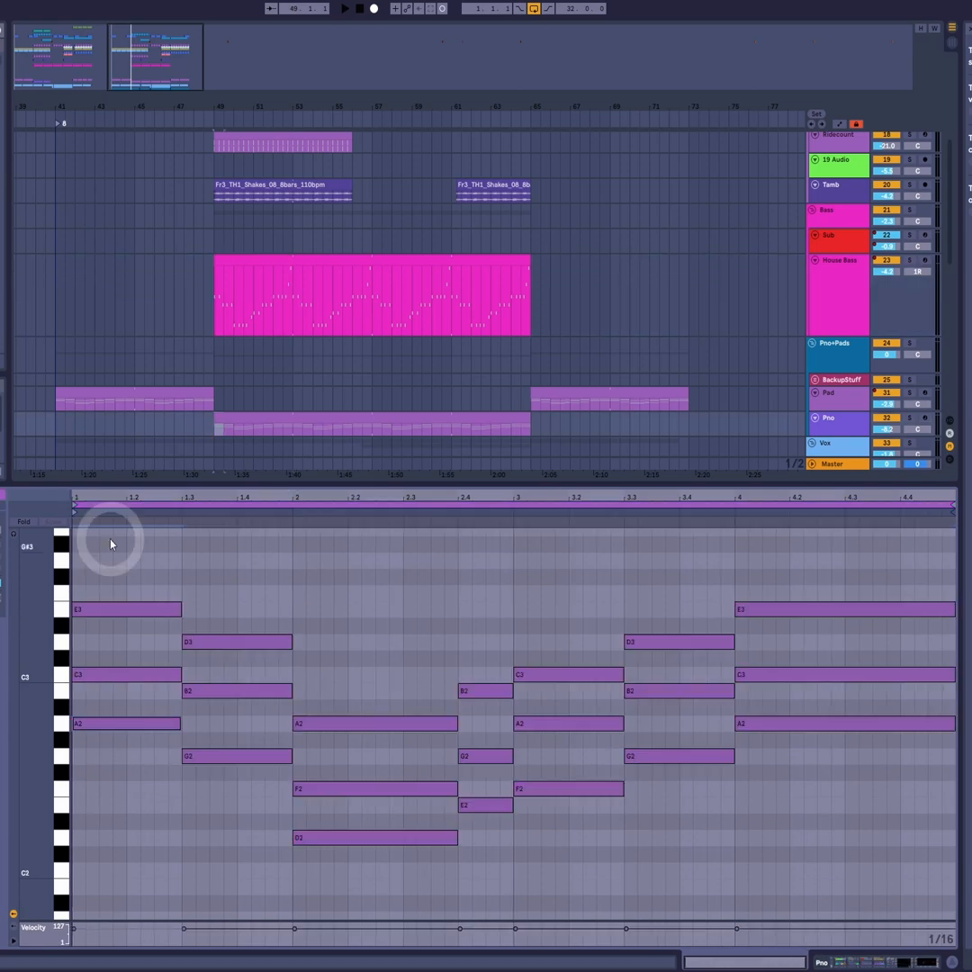
- Replace the Pno clip's chords with the House Bass notes an octave up and stack copies above to form triads starting A2, C3, E3
{"action": "left_click_drag", "start_coordinate": [110, 543], "coordinate": [787, 914]}
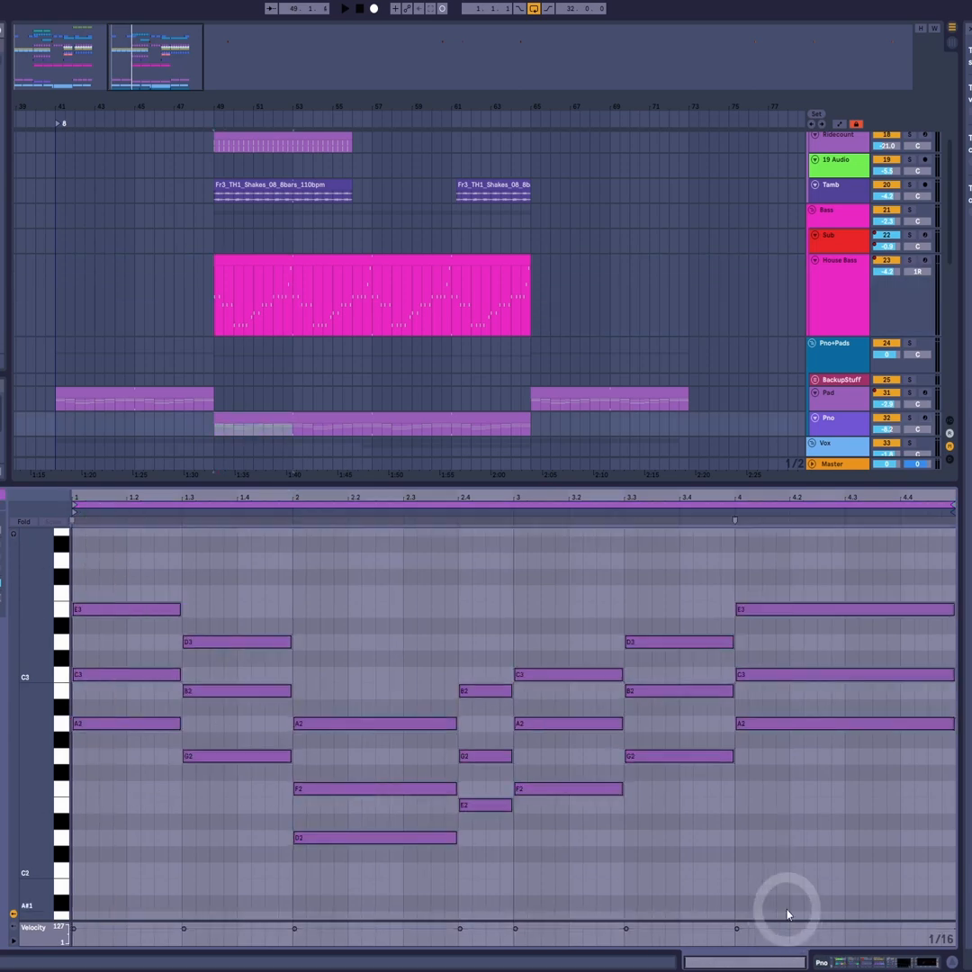
{"action": "key", "text": "Delete"}
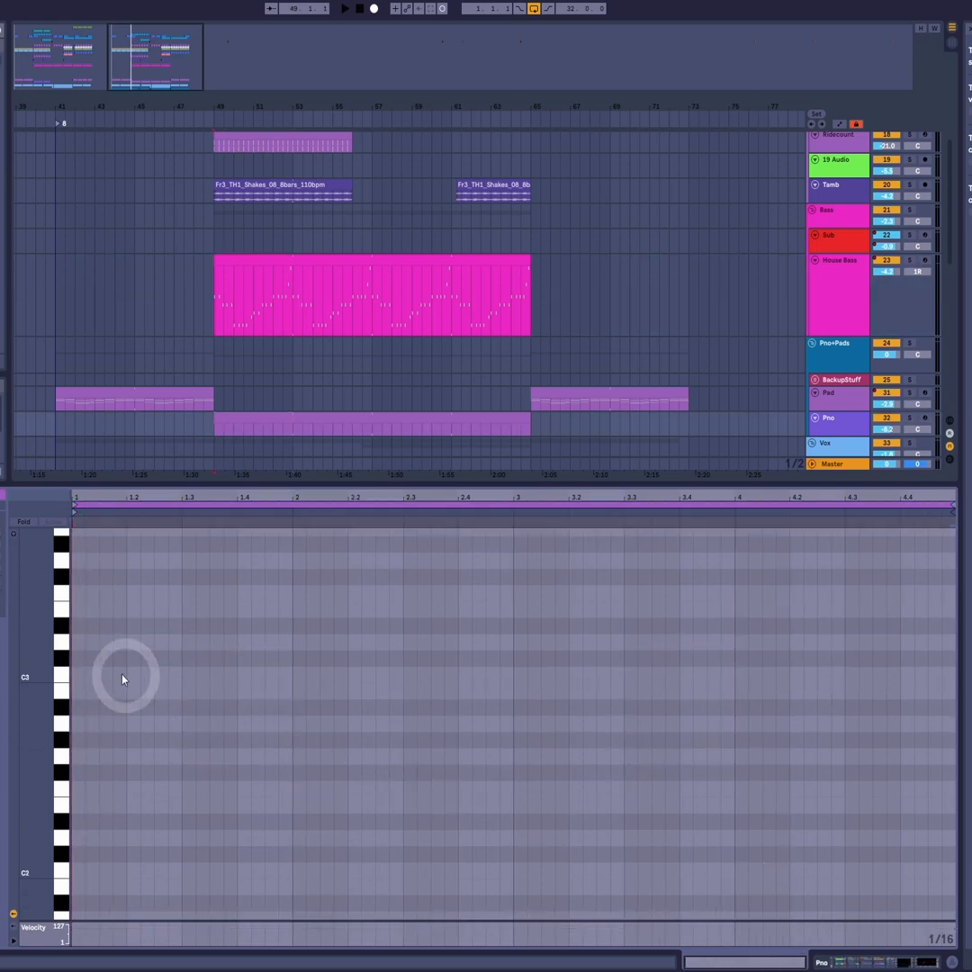
{"action": "key", "text": "ctrl+v"}
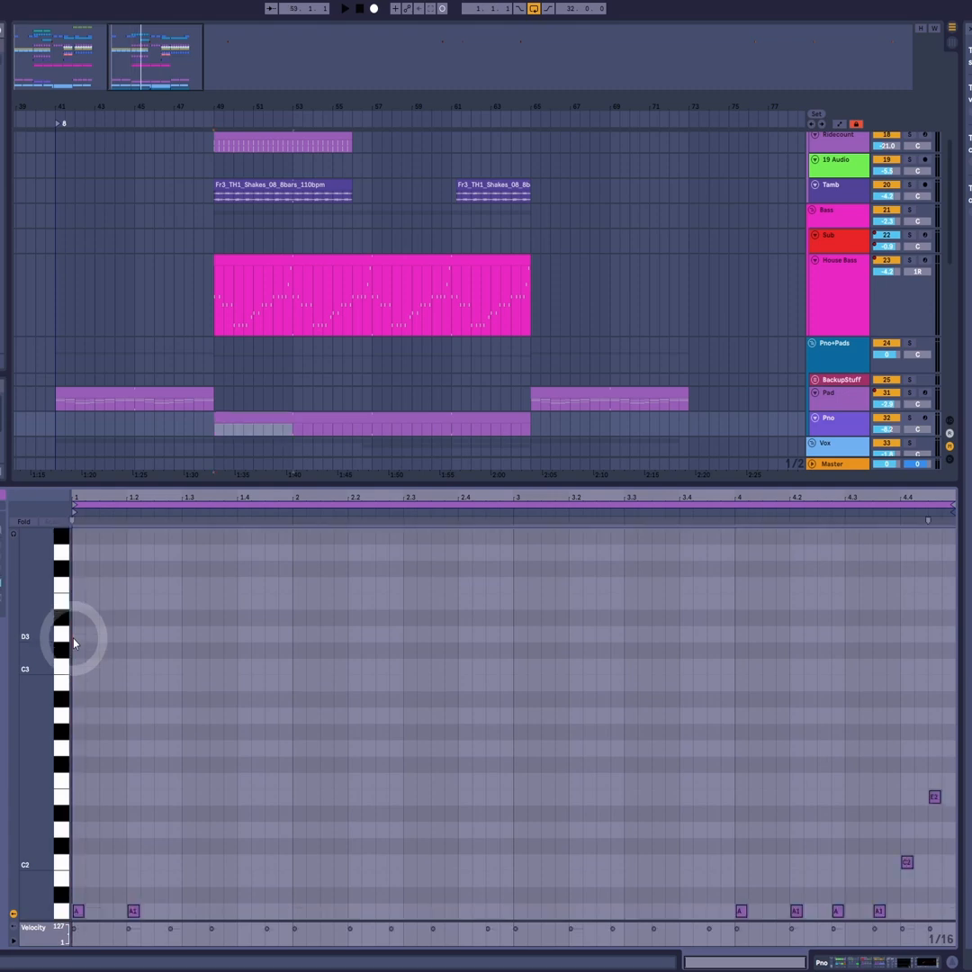
{"action": "key", "text": "shift+Up"}
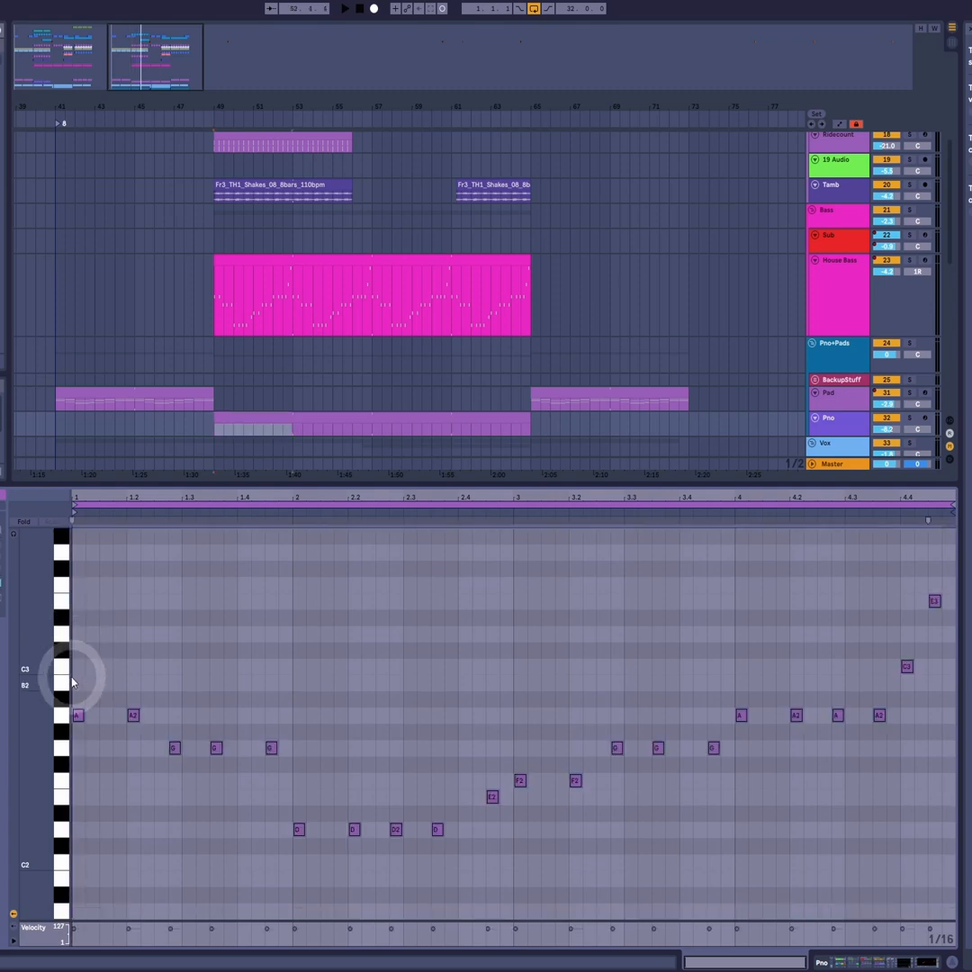
{"action": "left_click_drag", "start_coordinate": [81, 719], "coordinate": [83, 603]}
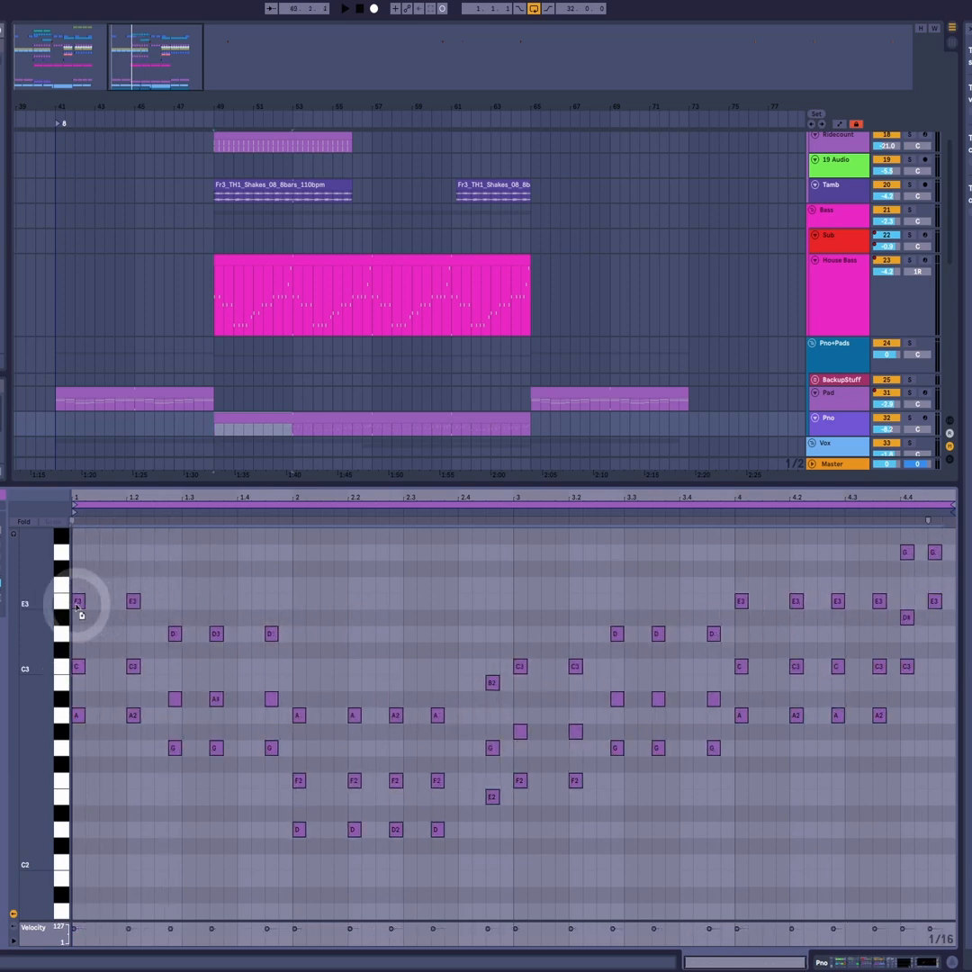
- Raise the middle notes of the G chords in bars 1 and 3 to B2 and those of the bar 3 F chords to A2
{"action": "left_click", "coordinate": [457, 742]}
{"action": "left_click_drag", "start_coordinate": [276, 667], "coordinate": [160, 705]}
{"action": "key", "text": "Up"}
{"action": "left_click", "coordinate": [304, 770]}
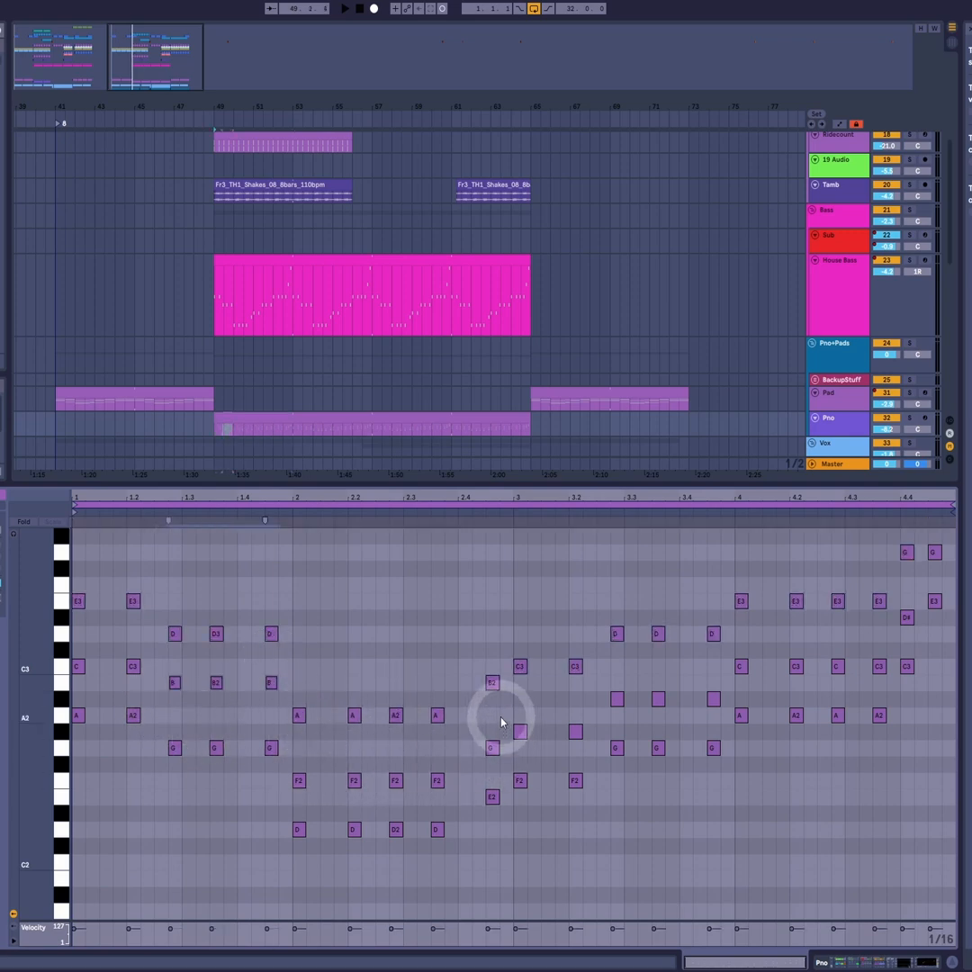
{"action": "left_click_drag", "start_coordinate": [500, 712], "coordinate": [576, 748]}
{"action": "left_click_drag", "start_coordinate": [607, 676], "coordinate": [724, 717]}
{"action": "scroll", "coordinate": [724, 717], "scroll_direction": "up", "scroll_amount": 1}
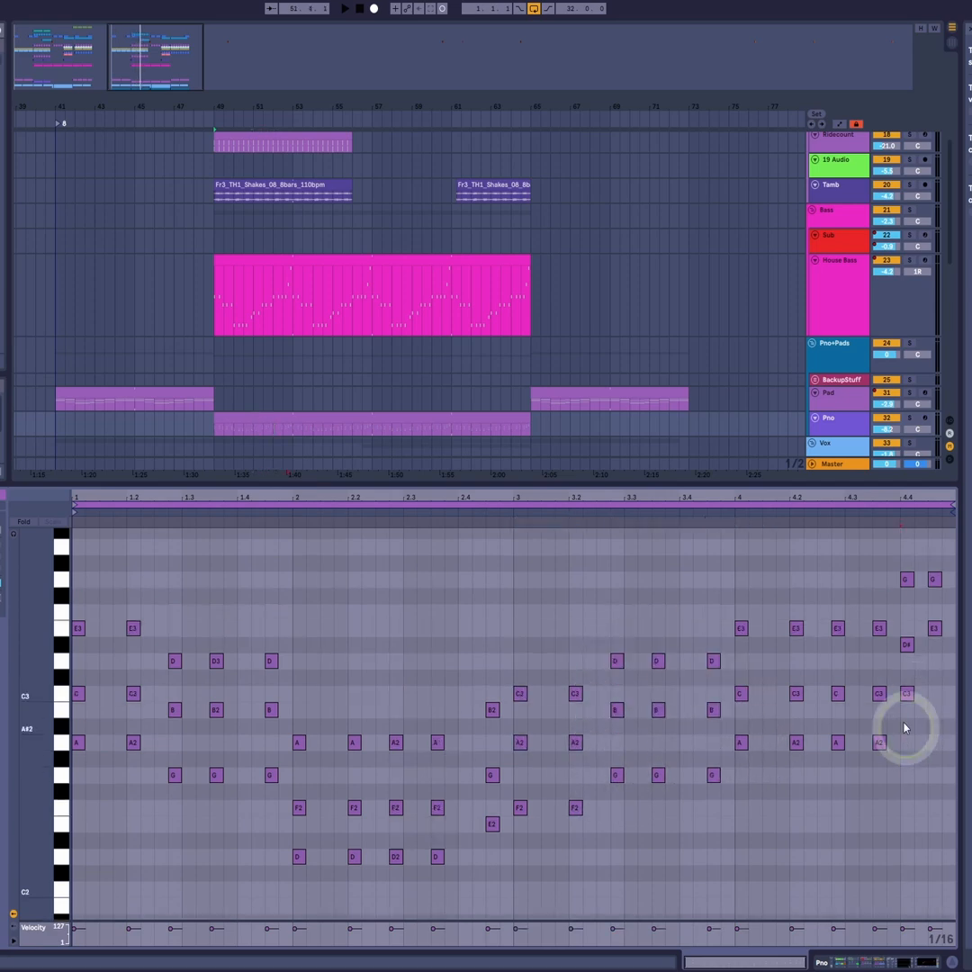
- Lower the bottom notes of the last two chords in bar 4 to A2 and set the 4.4 chord's middle note to C3
{"action": "left_click_drag", "start_coordinate": [906, 730], "coordinate": [932, 752]}
{"action": "scroll", "coordinate": [913, 576], "scroll_direction": "up", "scroll_amount": 2}
{"action": "left_click", "coordinate": [907, 763]}
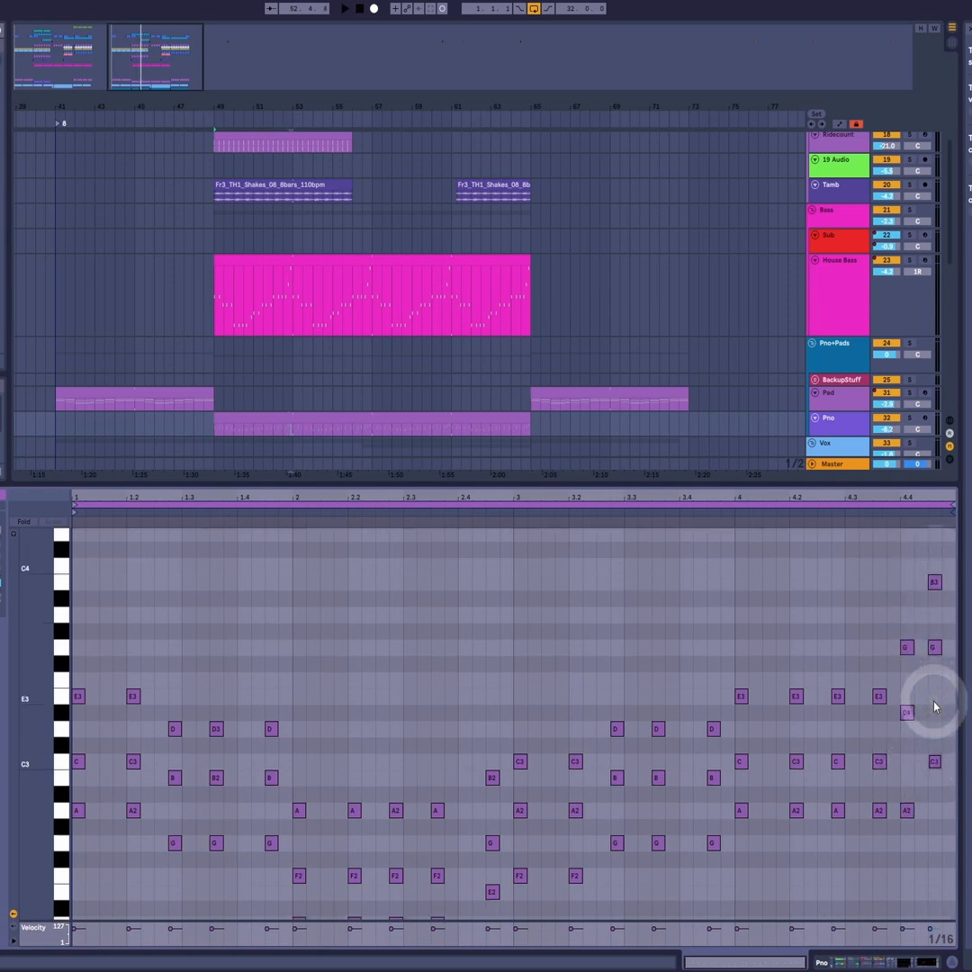
{"action": "key", "text": "Down"}
{"action": "key", "text": "Down"}
{"action": "key", "text": "Down"}
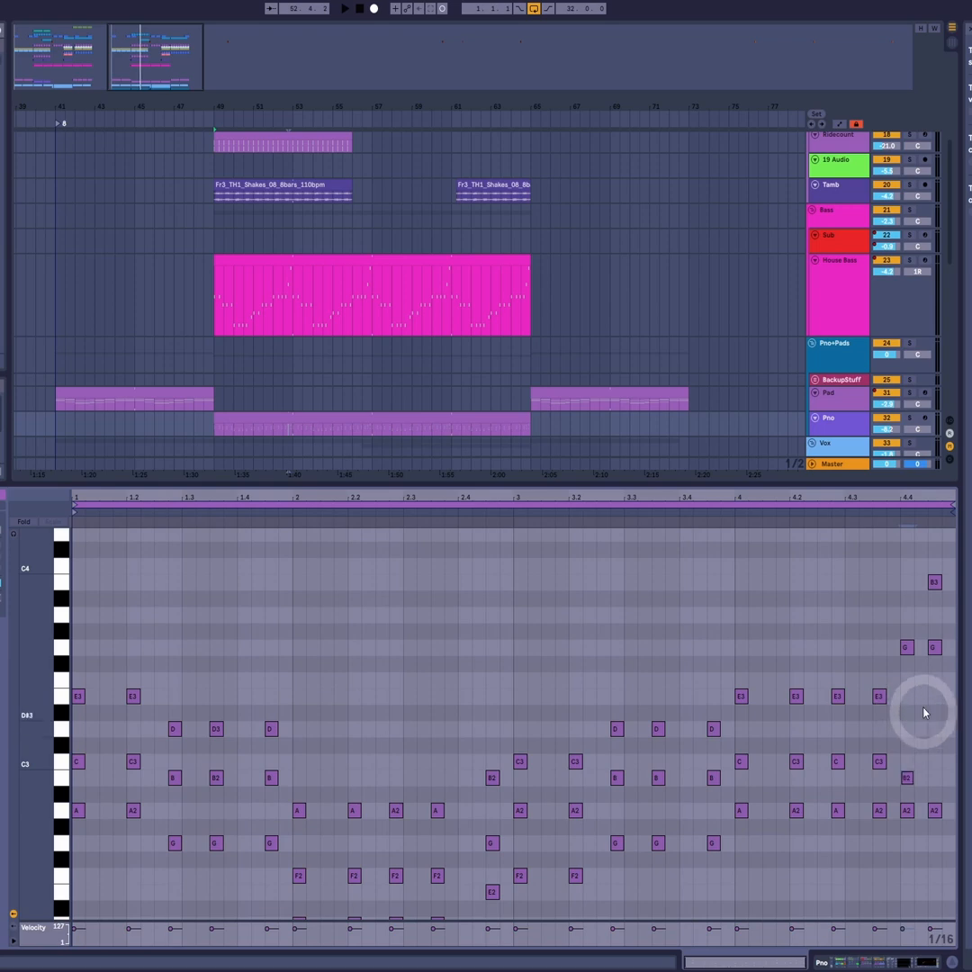
{"action": "key", "text": "Up"}
- Lower the final chord's middle note to C3 and the top notes of the last two chords to E3
{"action": "left_click", "coordinate": [935, 646]}
{"action": "key", "text": "Down"}
{"action": "key", "text": "Down"}
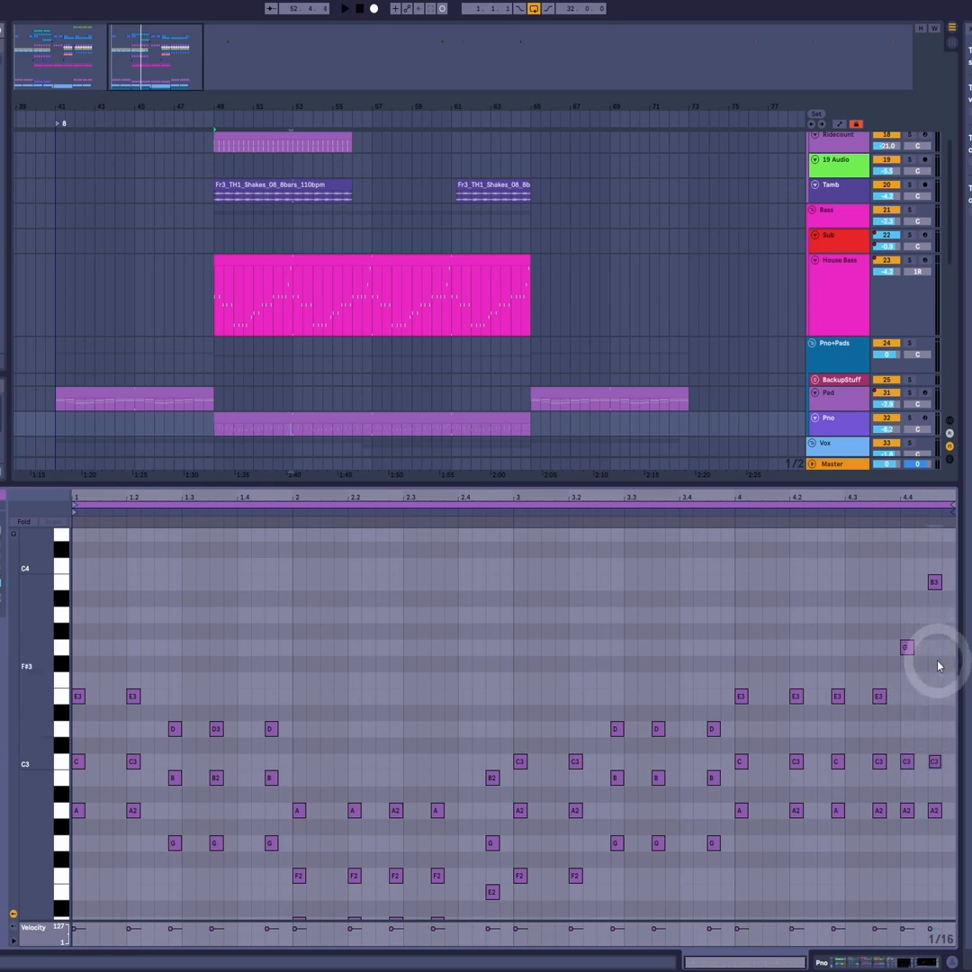
{"action": "key", "text": "Down"}
{"action": "key", "text": "Down"}
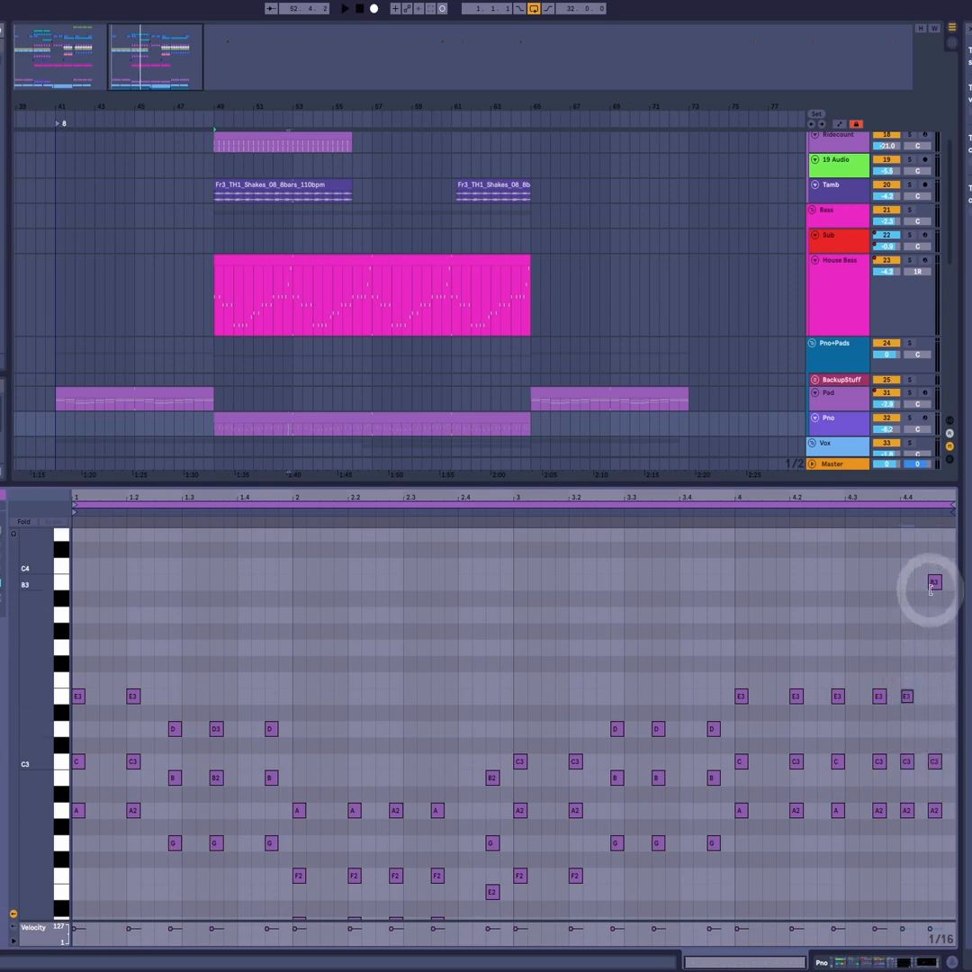
{"action": "key", "text": "Down"}
{"action": "key", "text": "Down"}
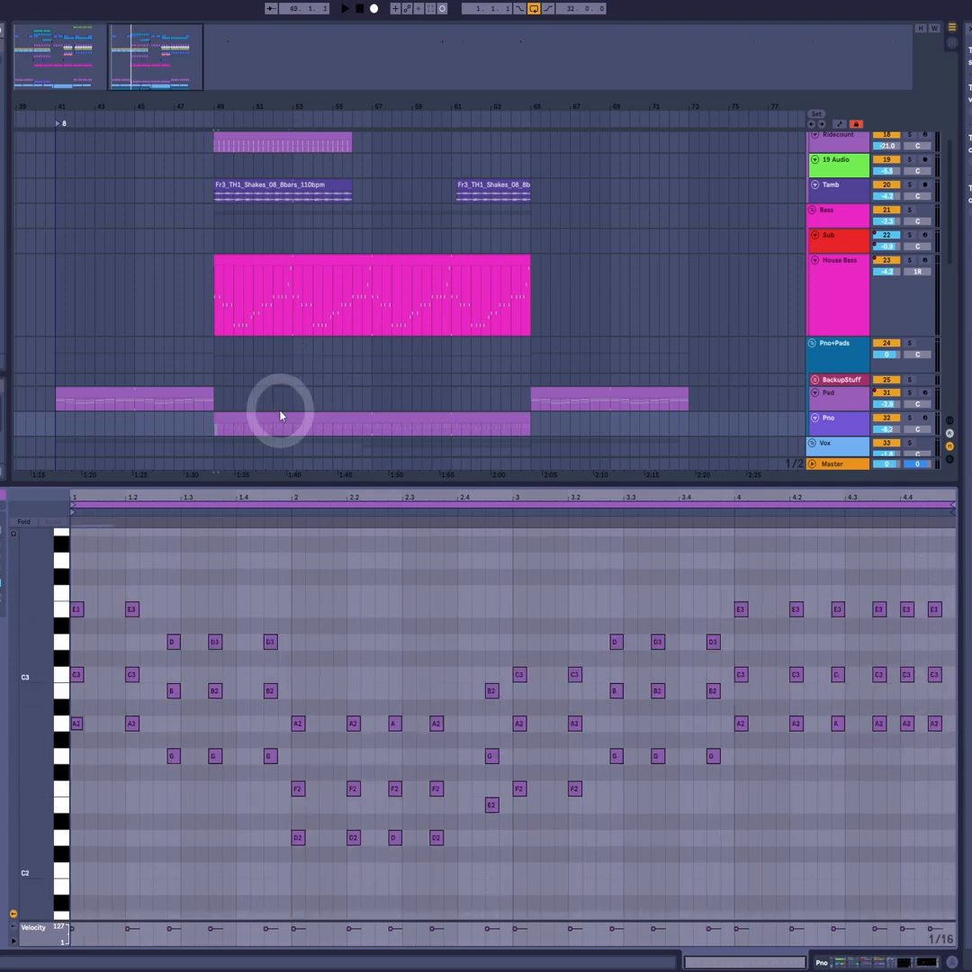
- Play the arrangement and open the Pad clip at bar 41 to view its sustained chords
{"action": "left_click", "coordinate": [280, 411]}
{"action": "left_click", "coordinate": [280, 414]}
{"action": "key", "text": "space"}
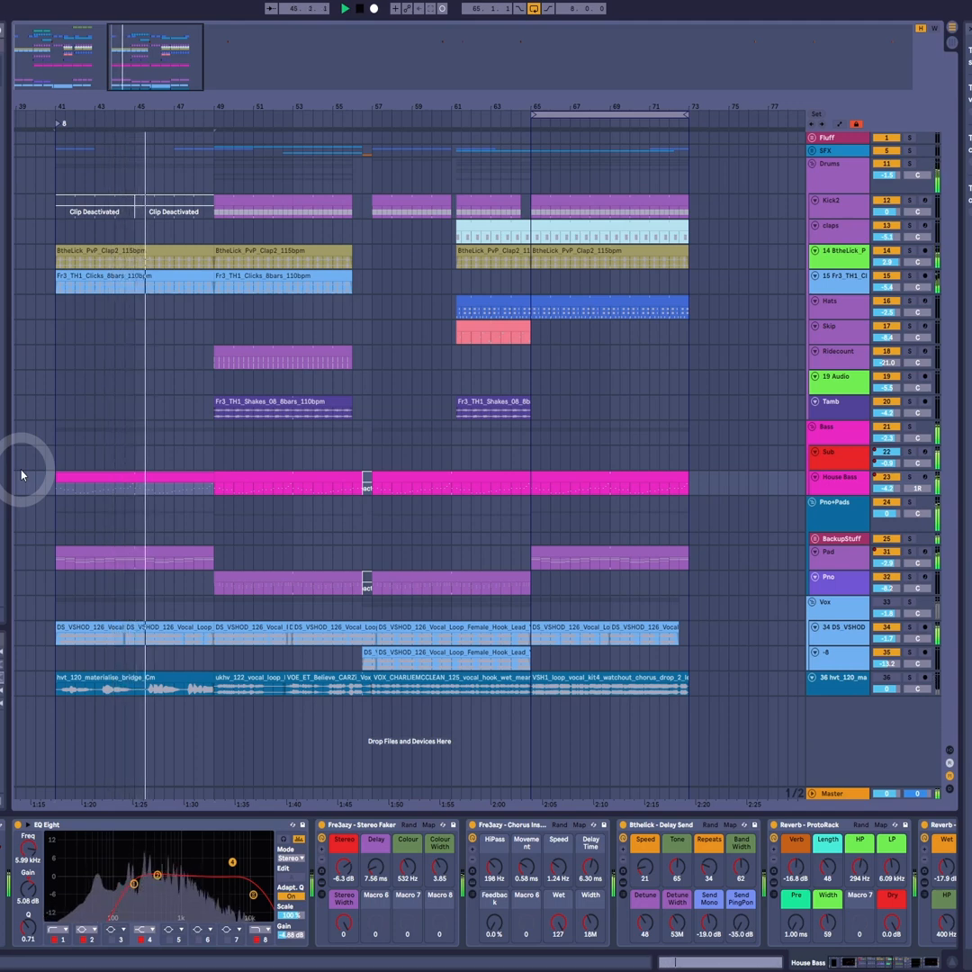
{"action": "double_click", "coordinate": [94, 546]}
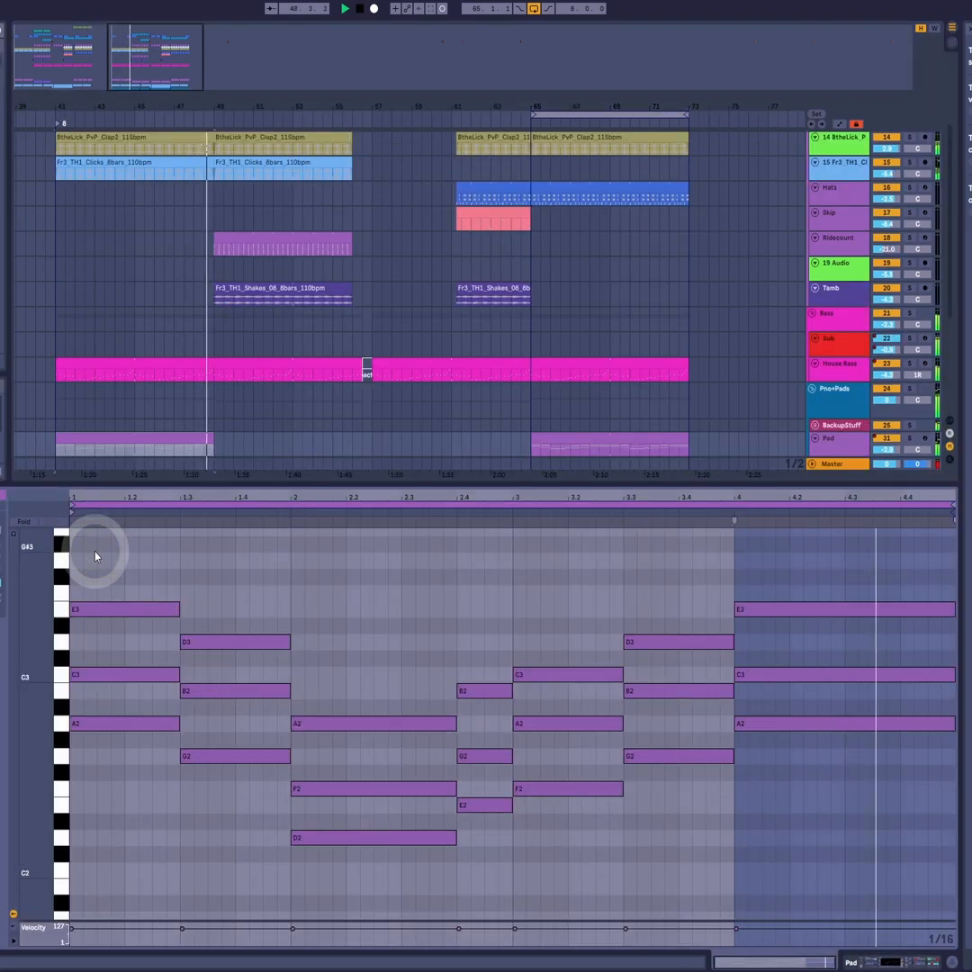